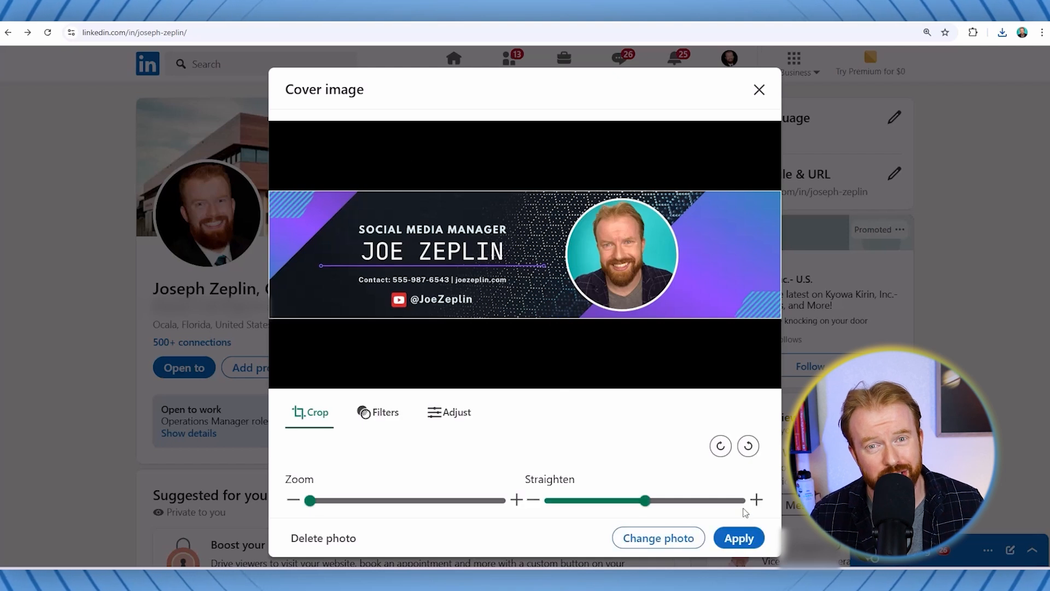
Apply the purple-and-black geometric banner as the LinkedIn profile cover image
left_click(739, 538)
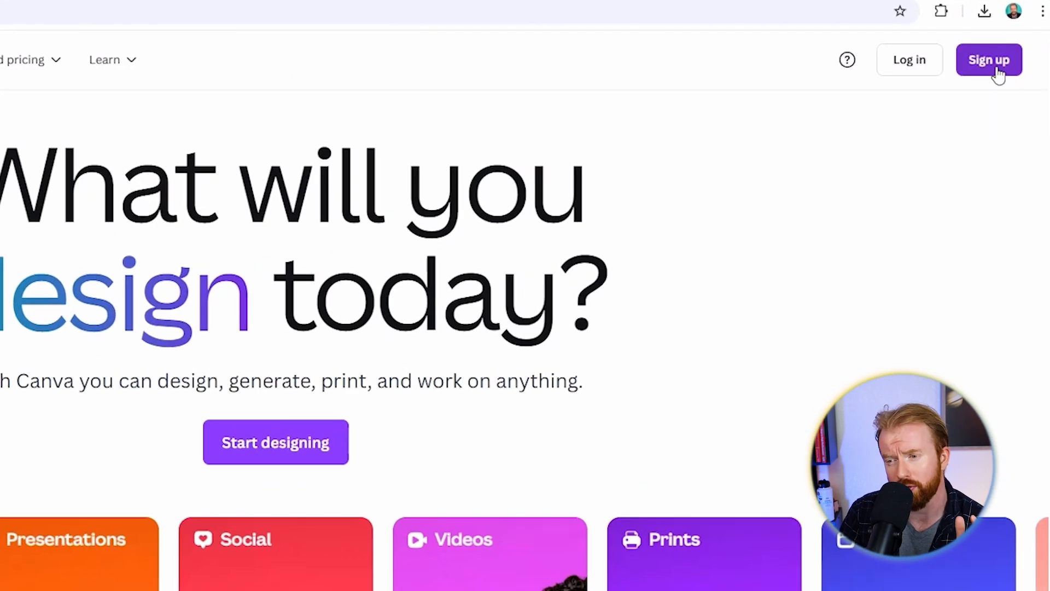
Sign in to Canva and search the templates for 'linkedin banner'
left_click(998, 71)
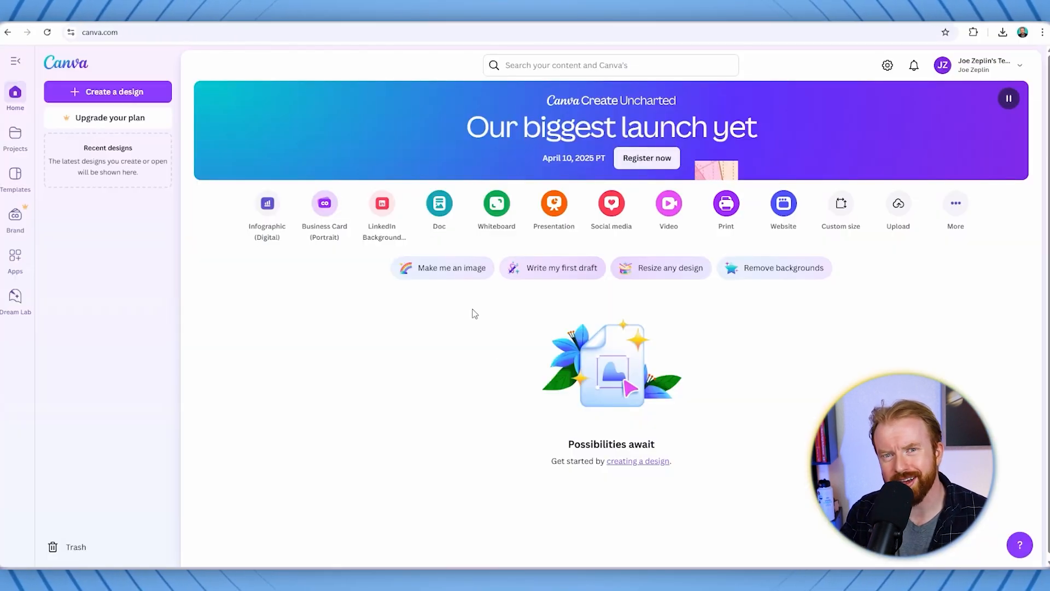
left_click(560, 65)
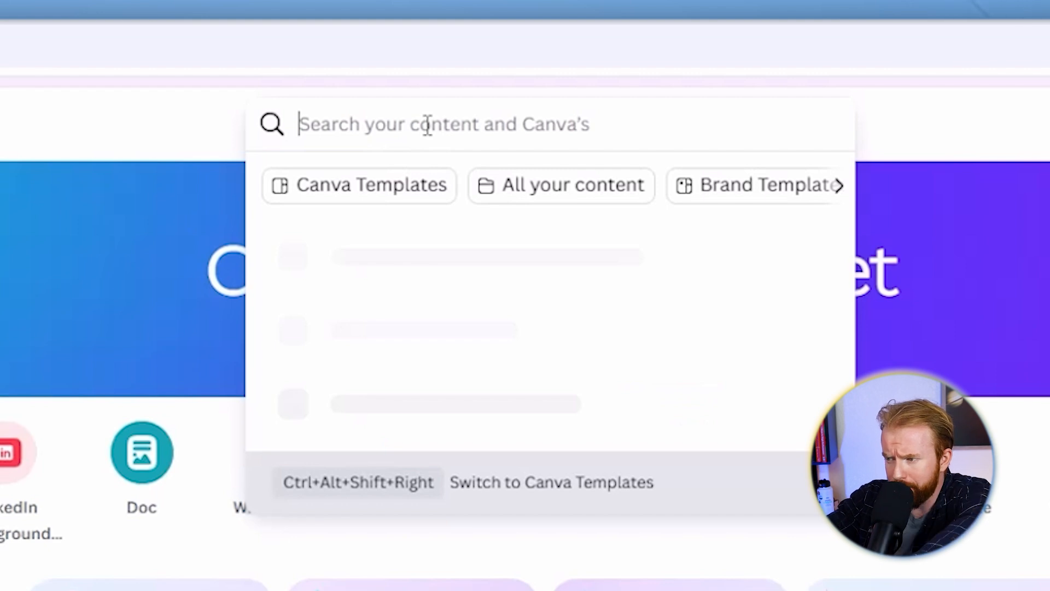
type("linkedin")
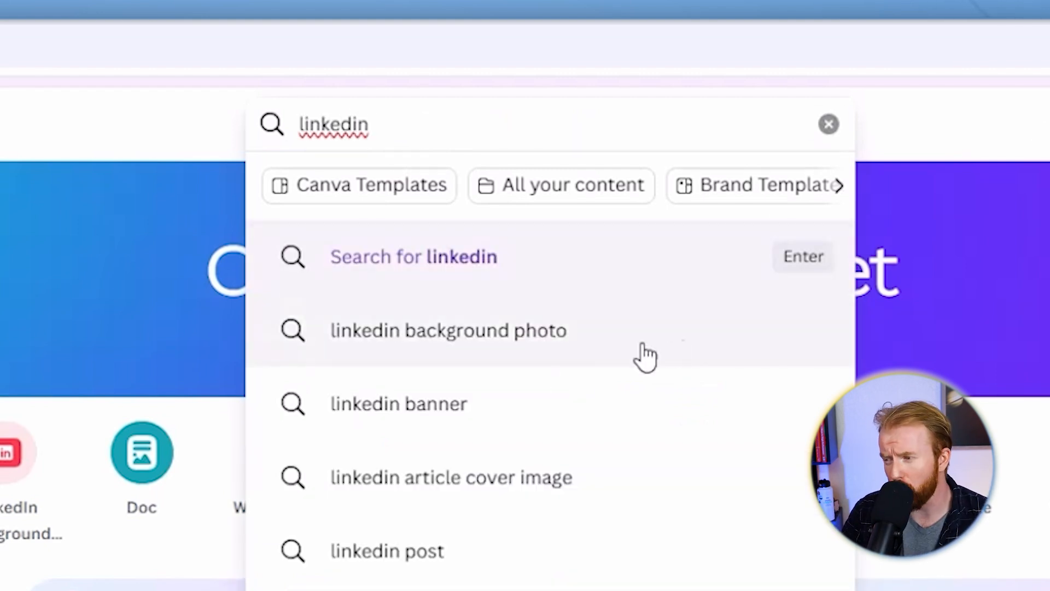
left_click(522, 420)
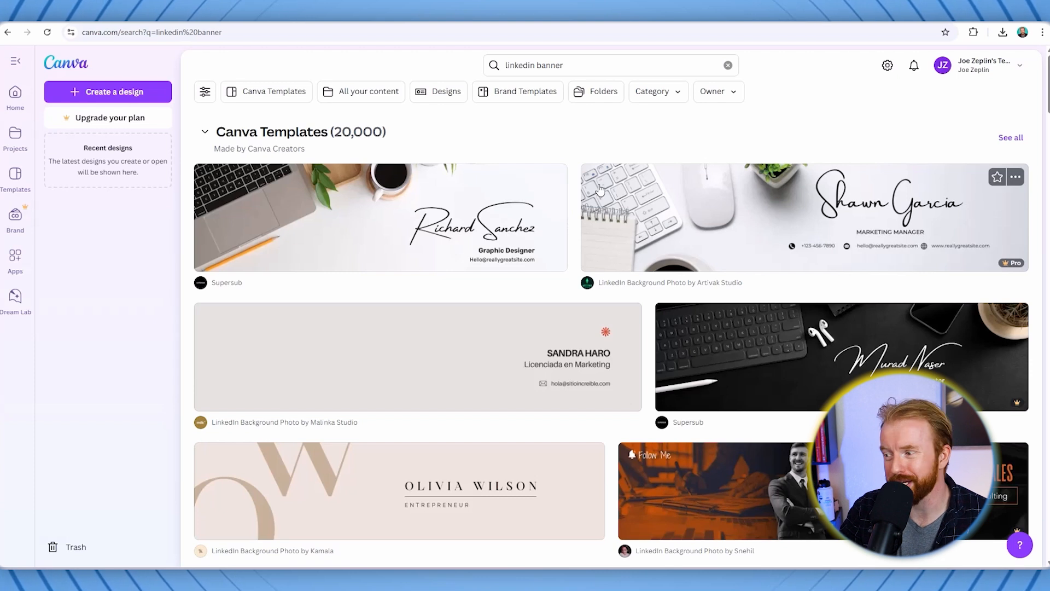
Browse the LinkedIn banner results for a geometric technology-style design
scroll(598, 190, "down", 8)
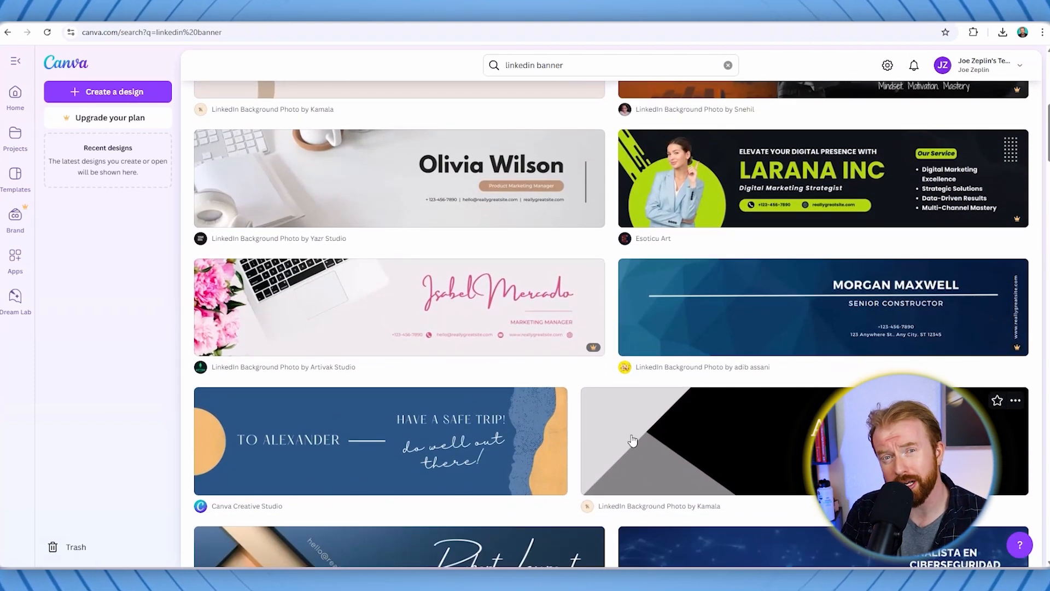
scroll(633, 440, "up", 7)
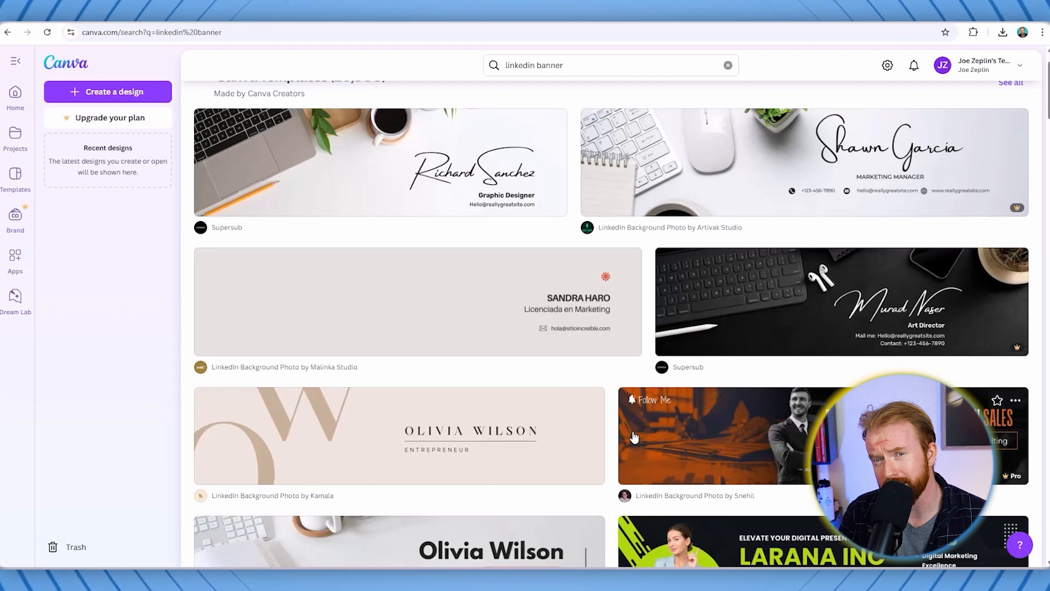
mouse_move(1016, 208)
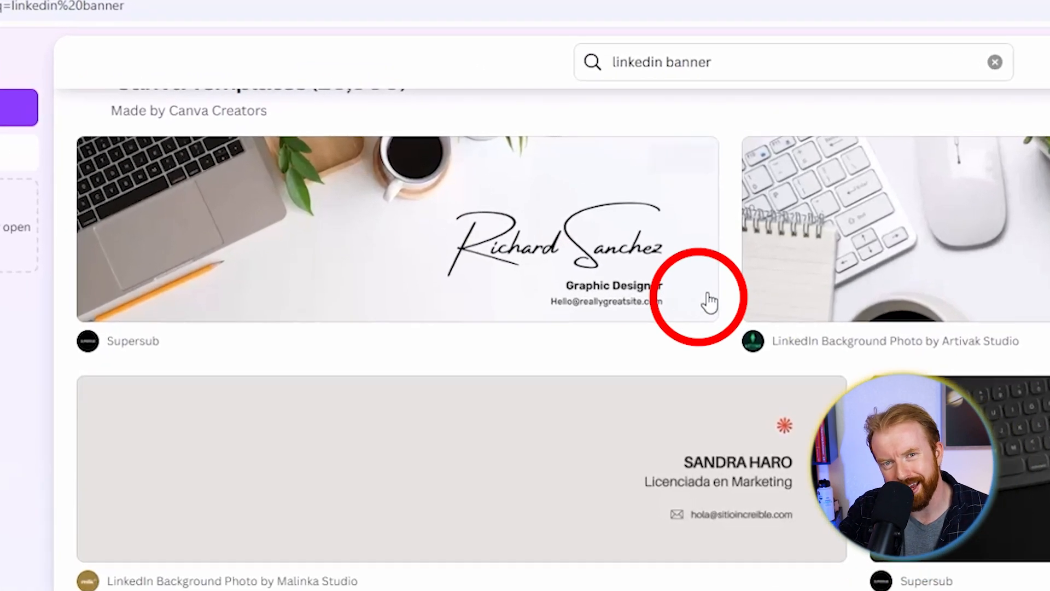
mouse_move(711, 301)
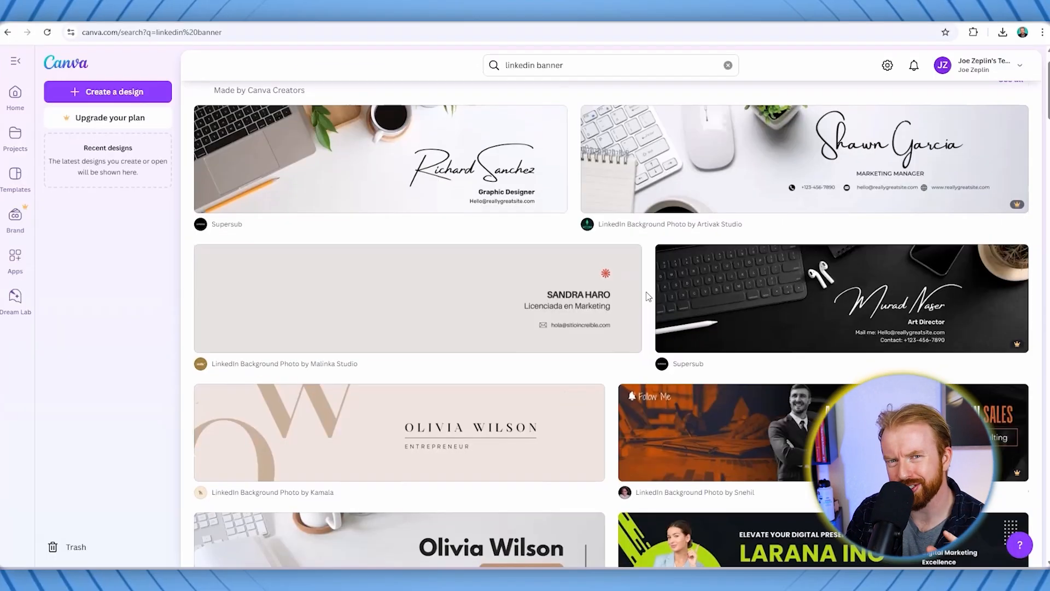
scroll(673, 511, "down", 3)
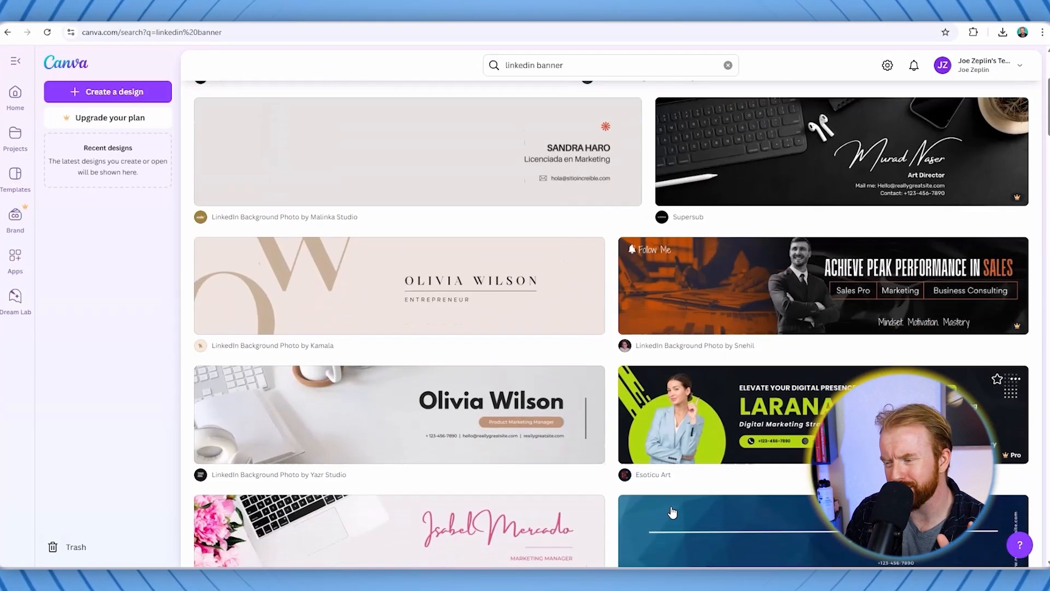
scroll(672, 511, "down", 5)
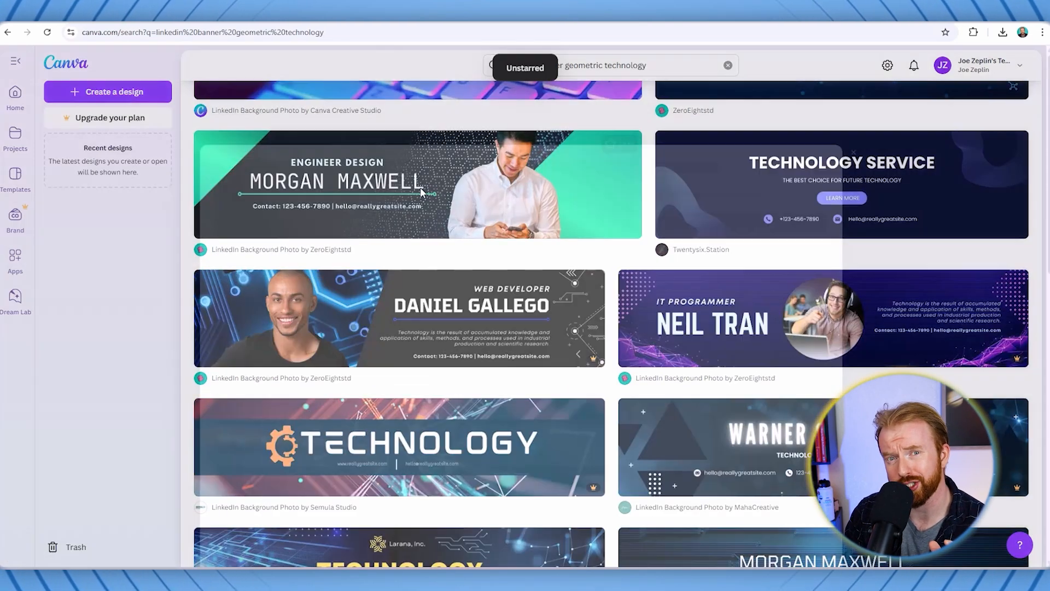
Customize the green geometric engineer banner template and change its name heading to 'JOE ZEPLIN'
left_click(420, 187)
left_click(714, 184)
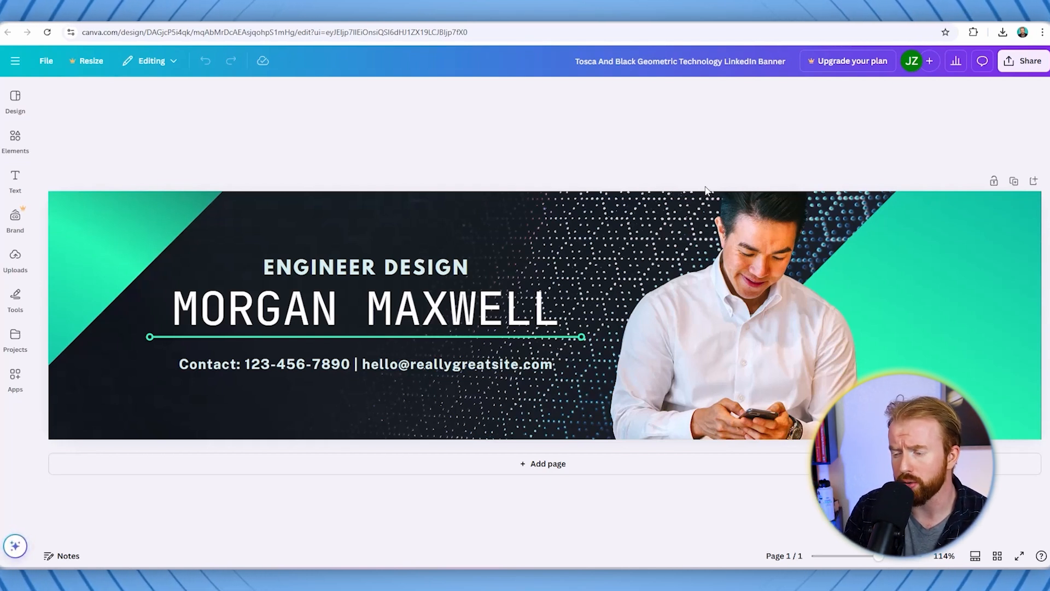
triple_click(417, 304)
type("JOE ZEPLIN")
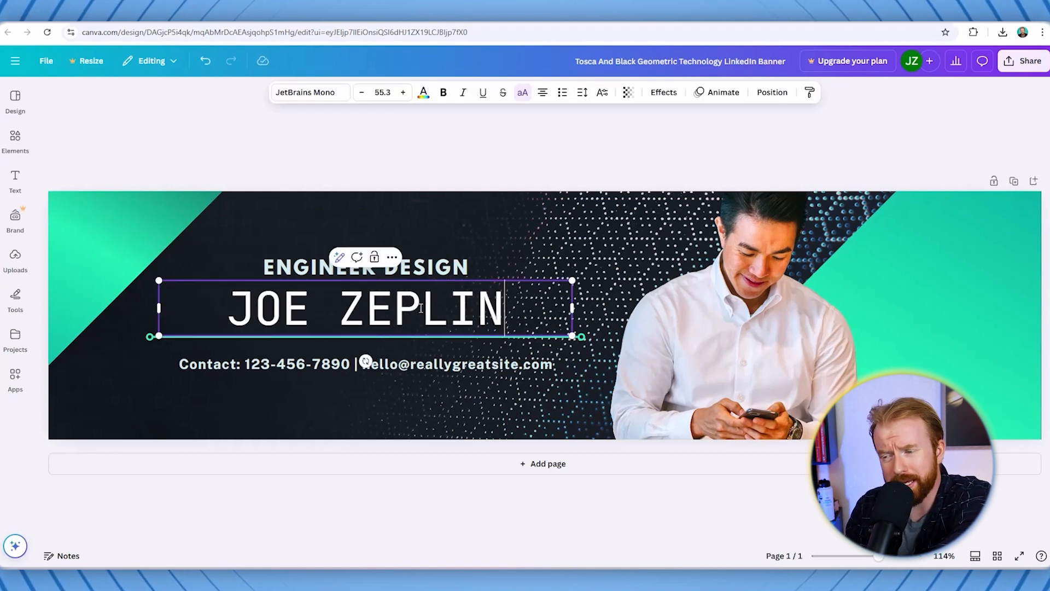
Replace the title with 'SOCIAL MEDIA MANAGER' and widen its box to fit one line
left_click(432, 268)
double_click(432, 268)
type("SOC")
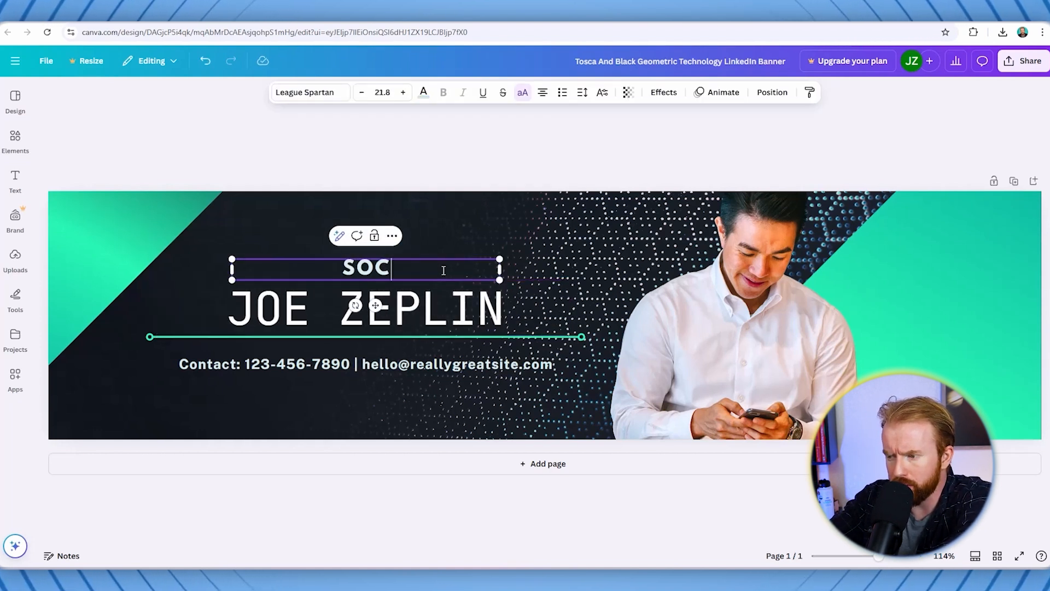
type("IAL MEDIA MANAGER")
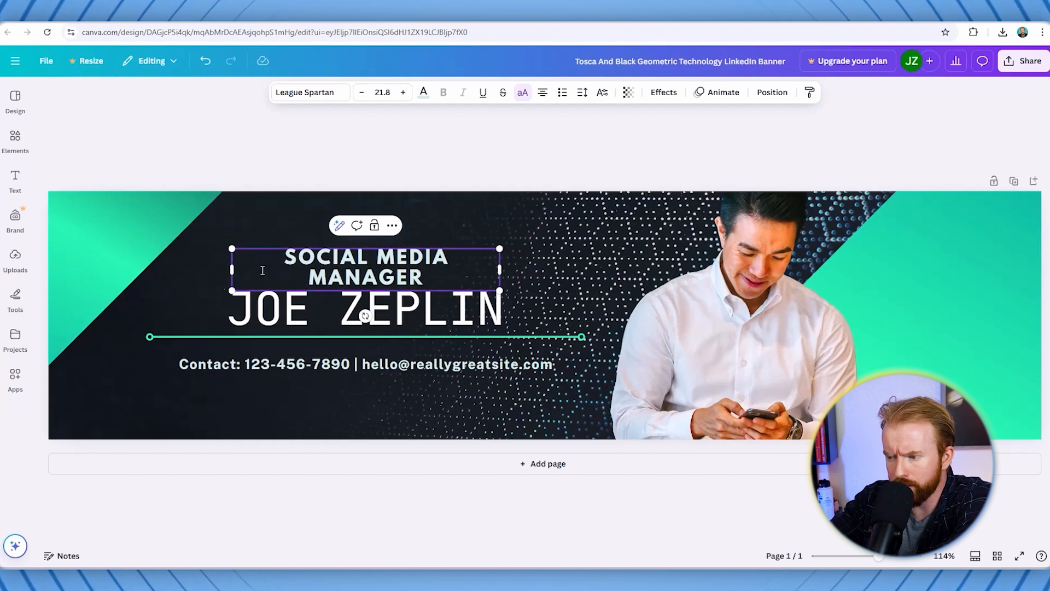
left_click_drag(231, 272, 148, 268)
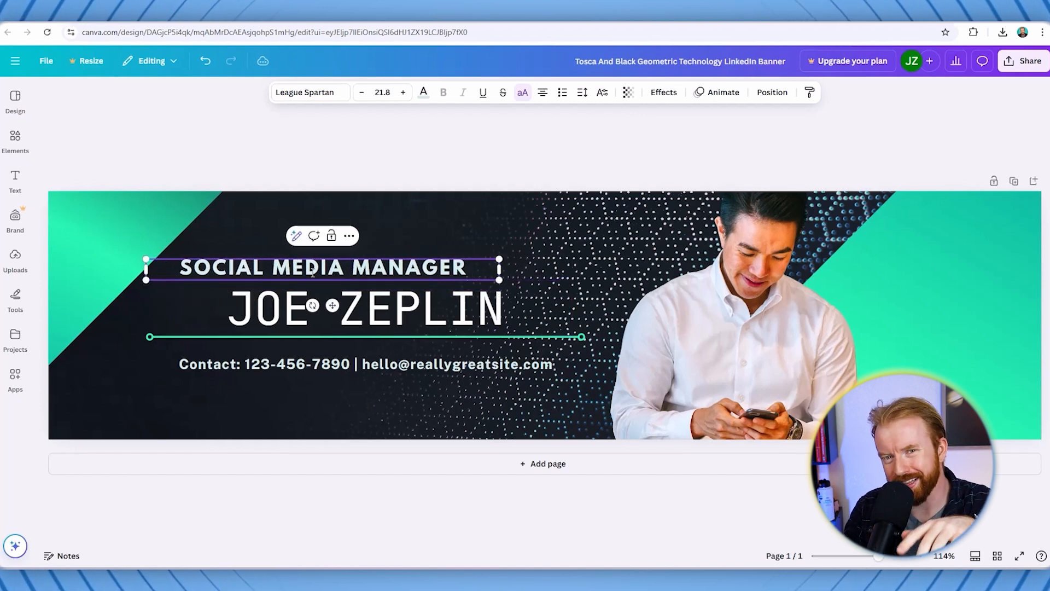
left_click_drag(499, 272, 585, 270)
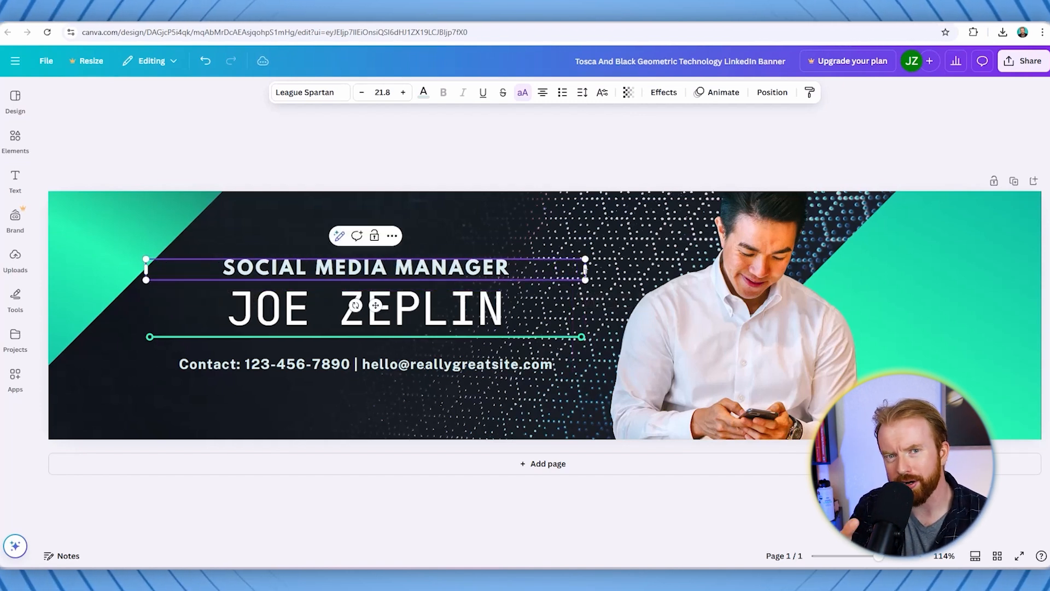
left_click_drag(350, 364, 266, 362)
type("555-987-65")
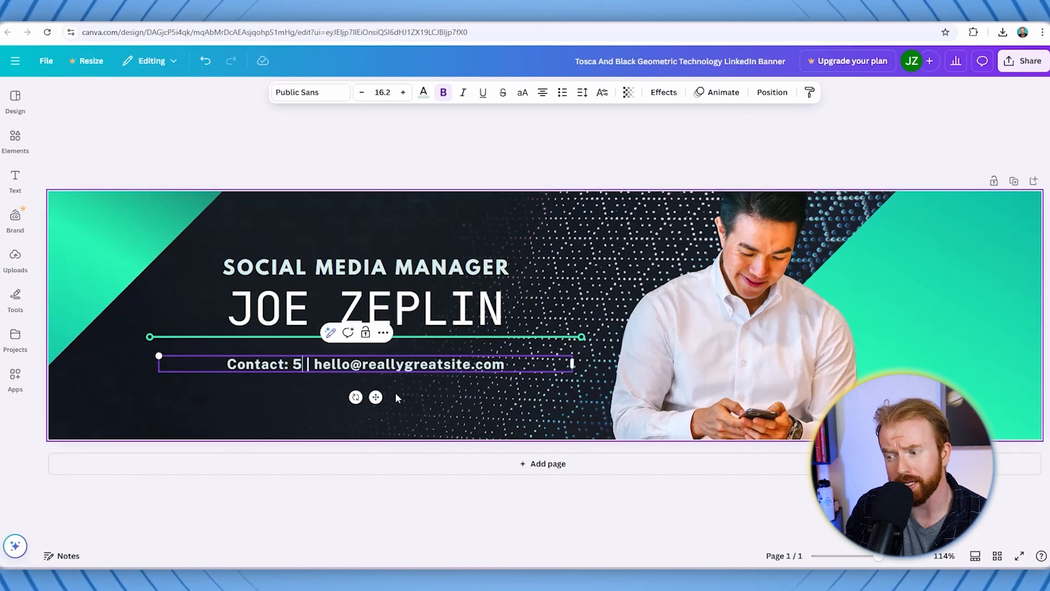
type("43")
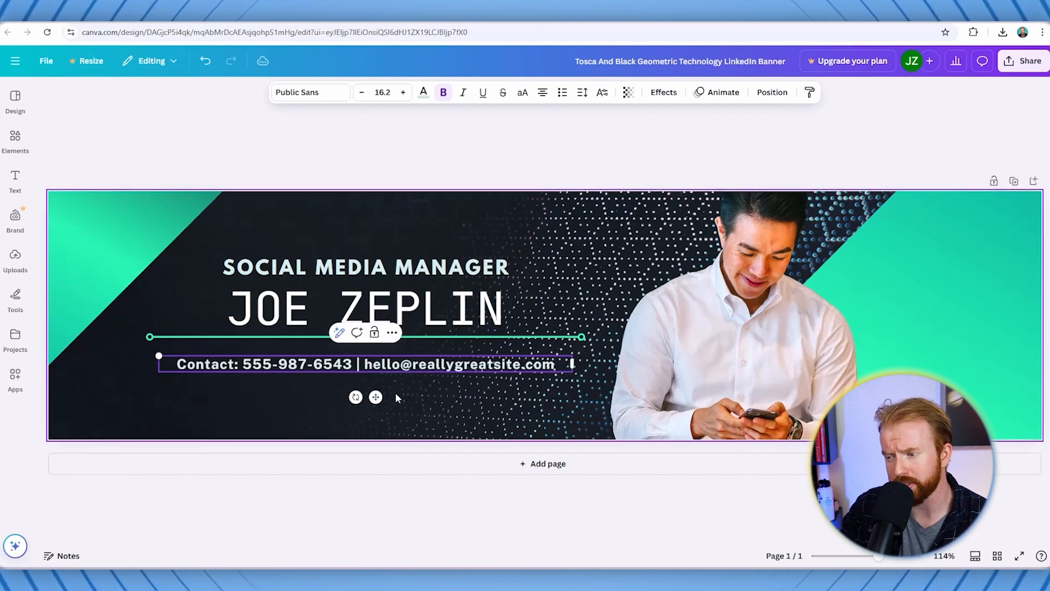
double_click(436, 370)
type("joezeplin.com")
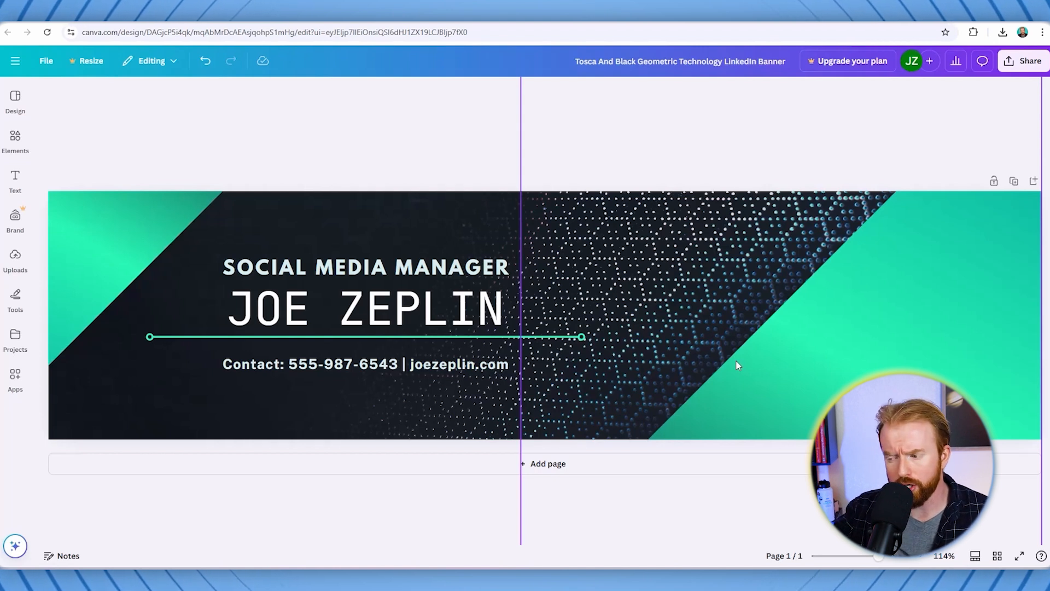
Add a second page and apply the Pedro Fernandes LinkedIn banner template to it
left_click(458, 464)
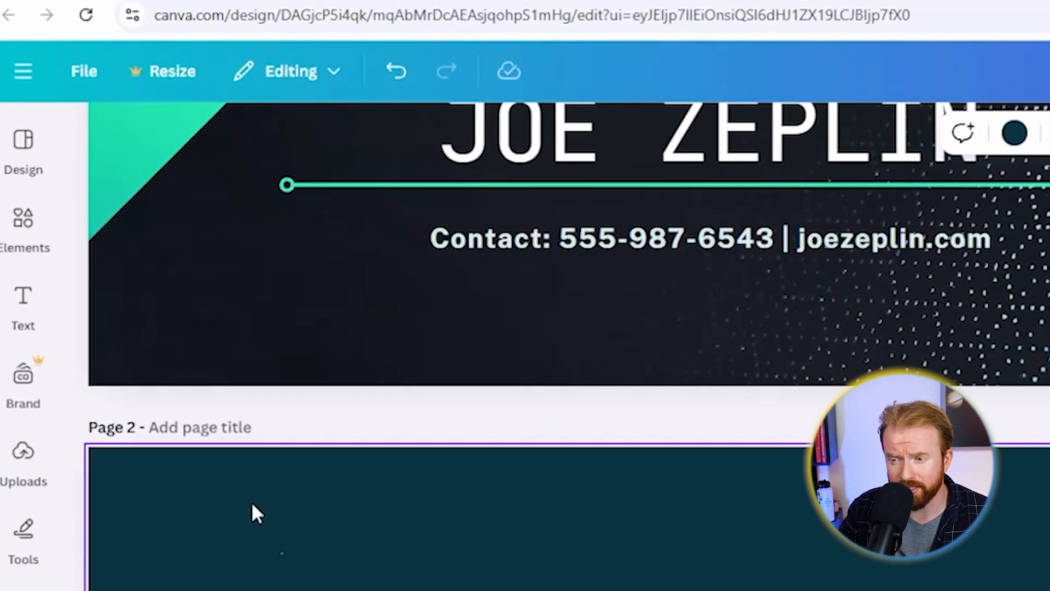
left_click(23, 149)
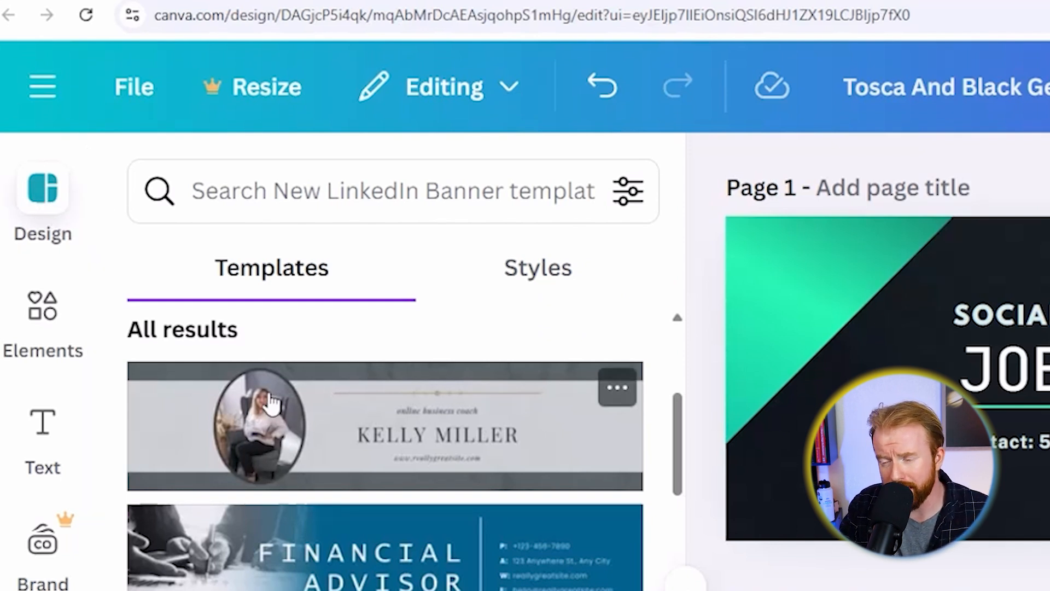
scroll(272, 402, "down", 5)
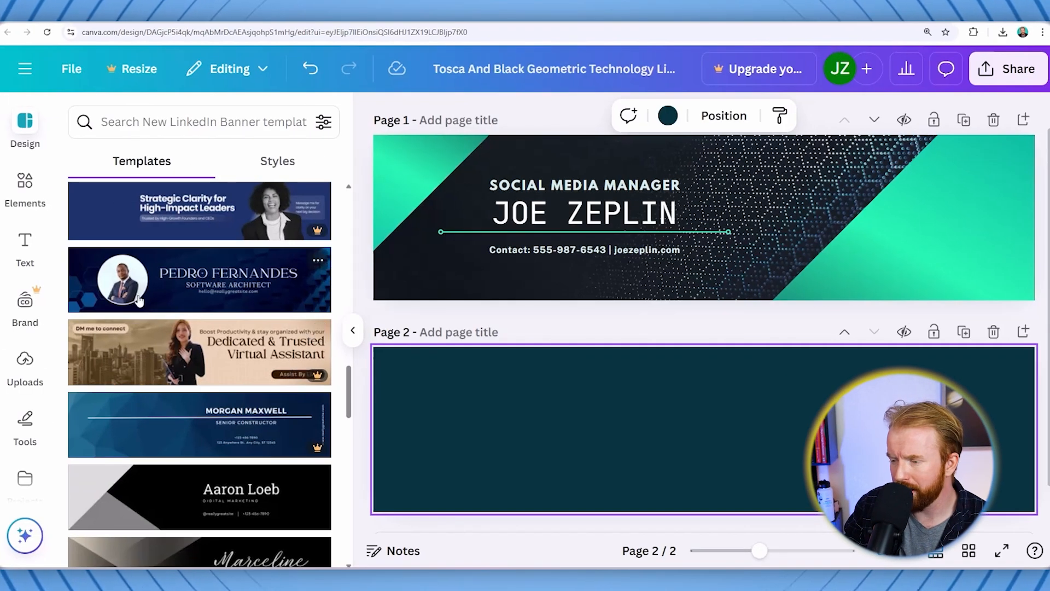
left_click(129, 289)
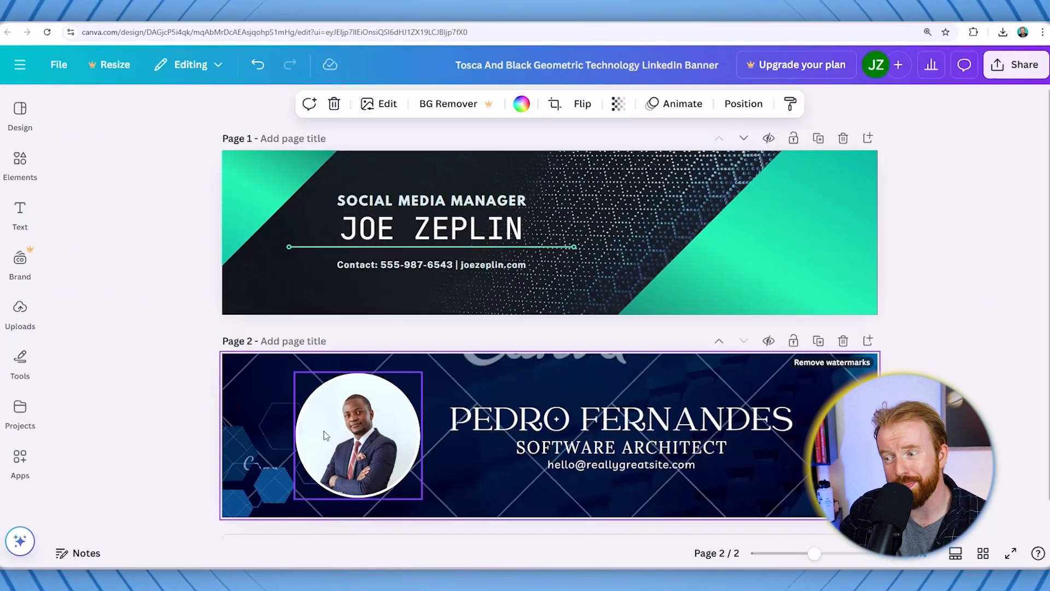
Copy its circular headshot onto page 1 and place it right of the name
right_click(346, 430)
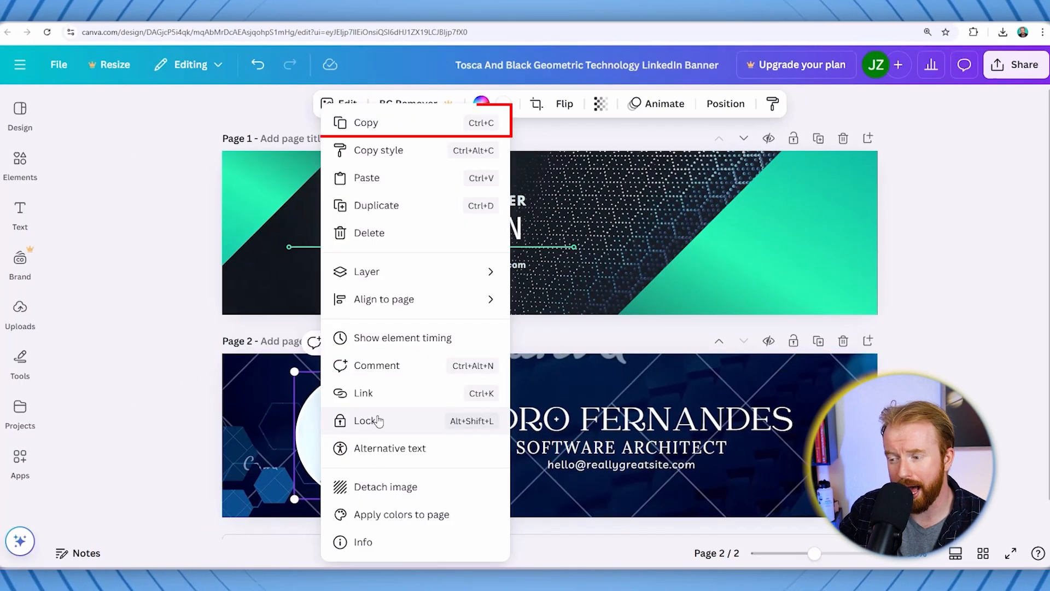
left_click(387, 129)
left_click(454, 176)
right_click(454, 176)
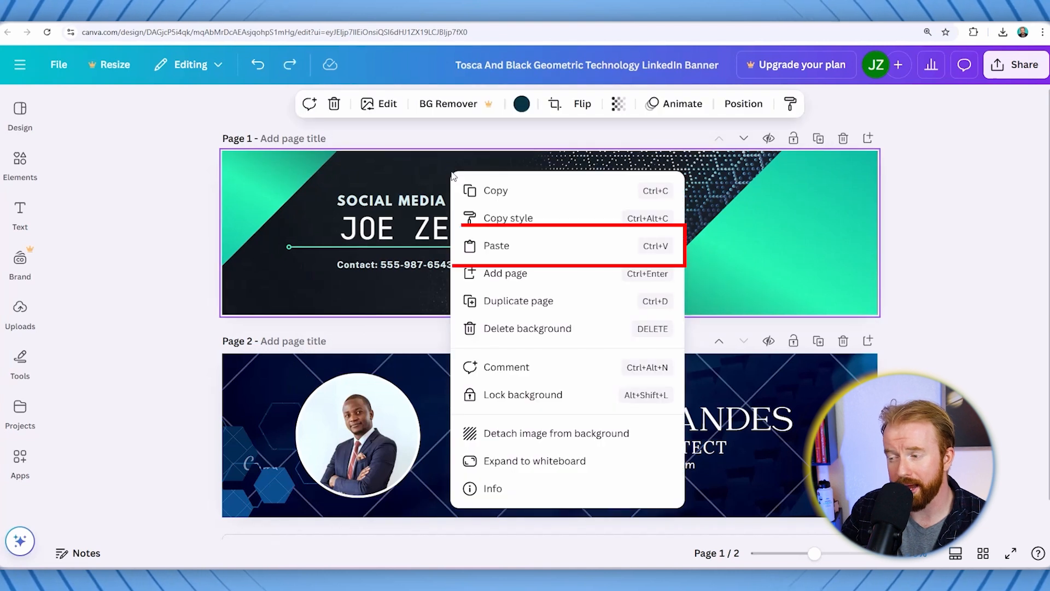
key("ctrl+v")
left_click_drag(363, 233, 673, 229)
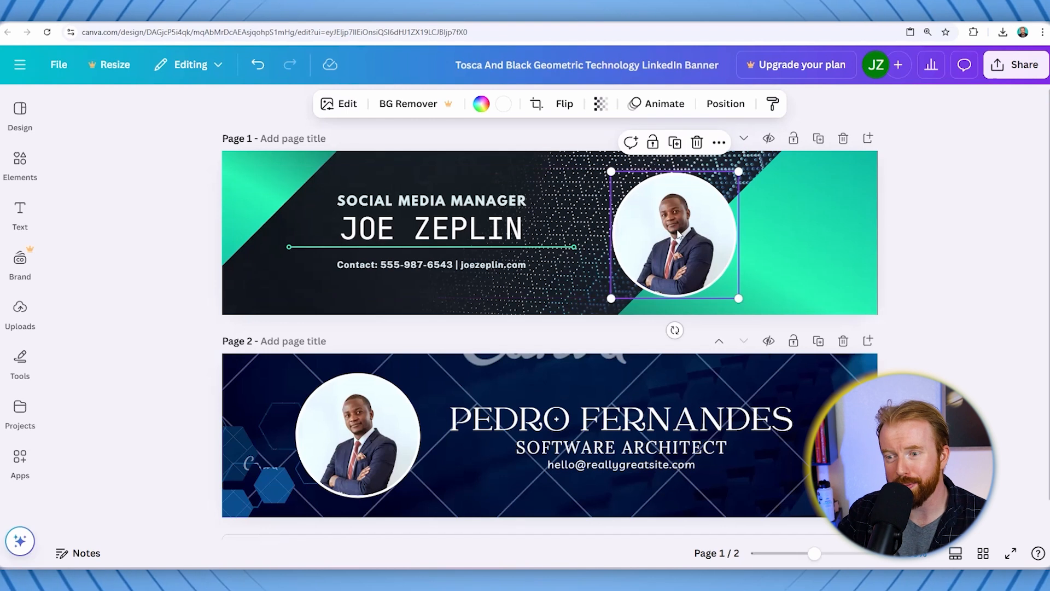
left_click(123, 270)
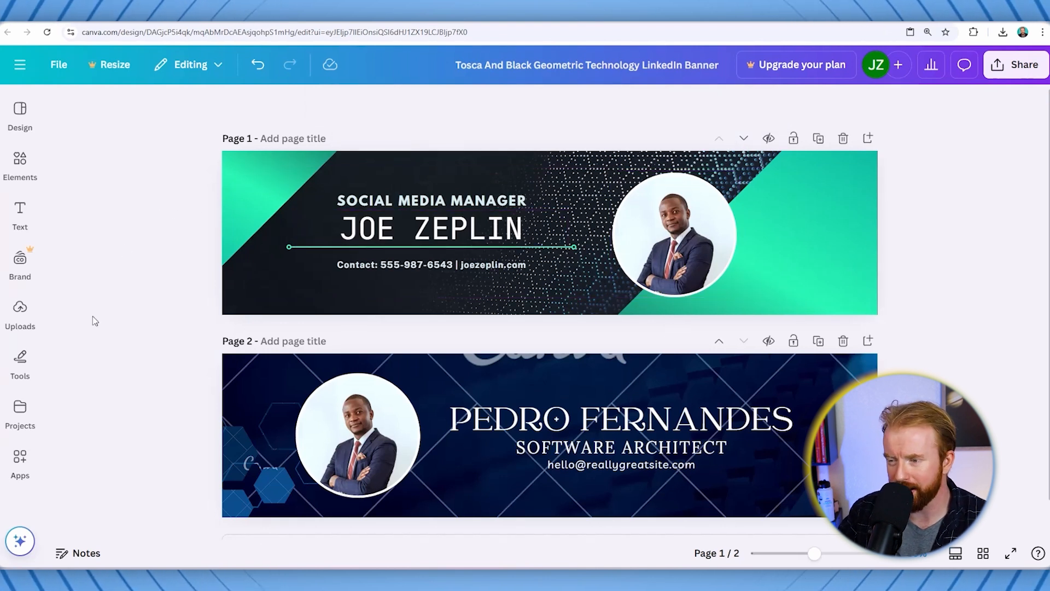
Fill the circle frame with the uploaded personal photo, adjust its crop, and delete page 2
left_click(19, 309)
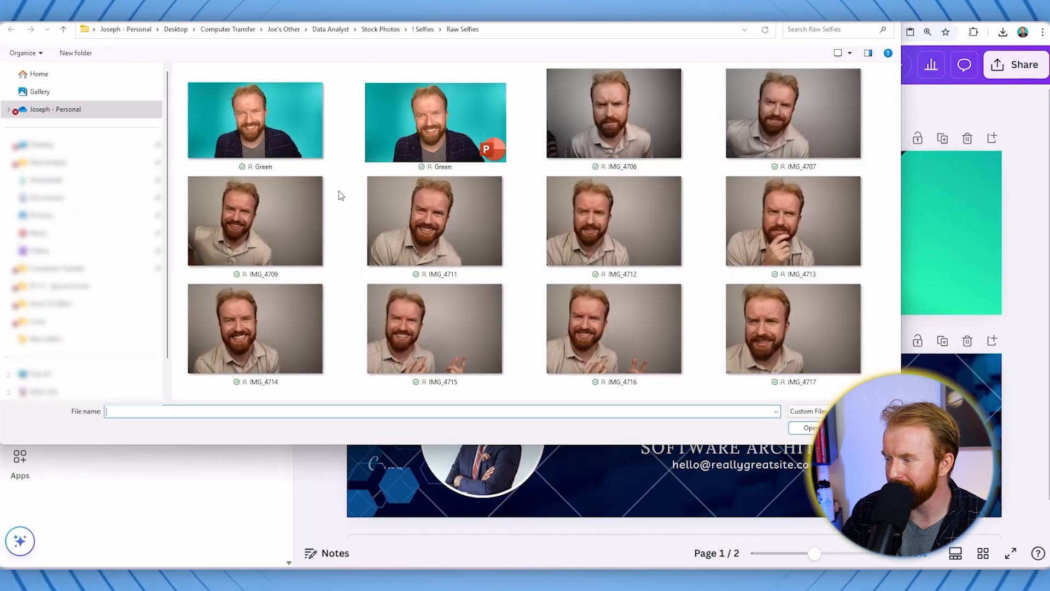
double_click(267, 123)
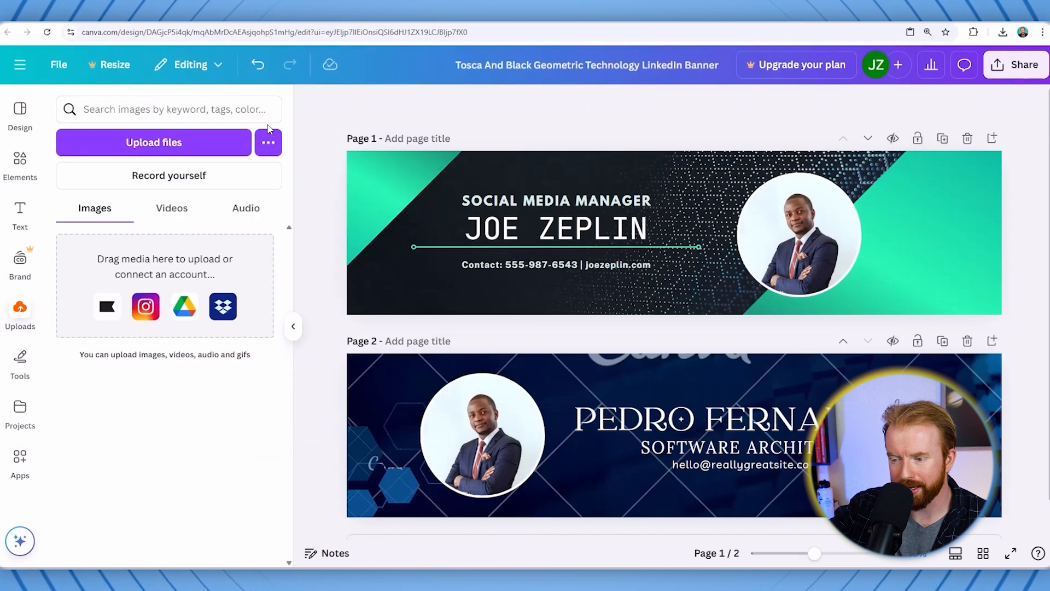
left_click_drag(149, 285, 782, 238)
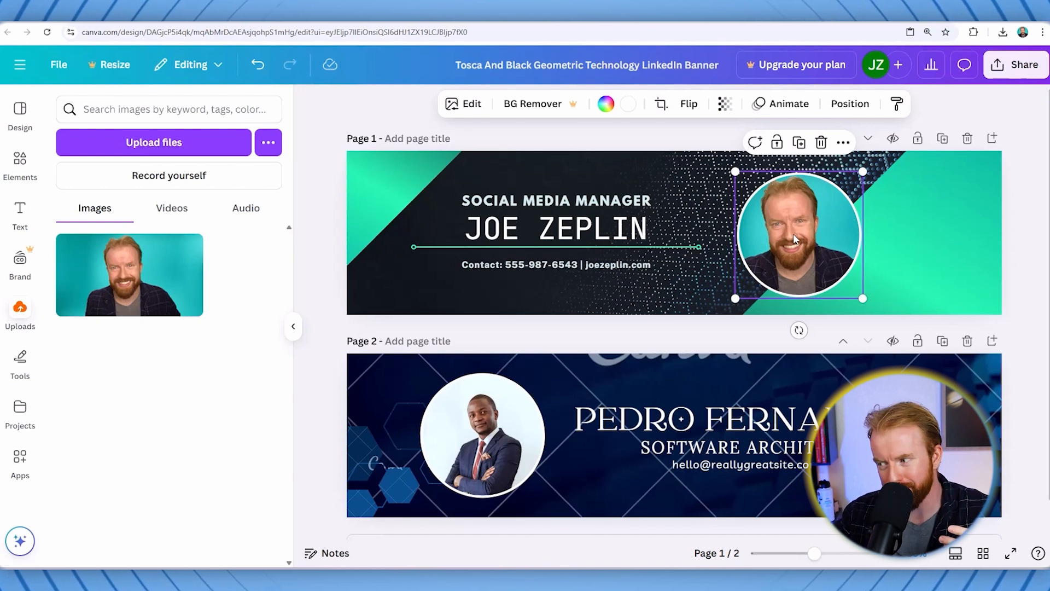
double_click(793, 235)
left_click_drag(793, 234, 807, 235)
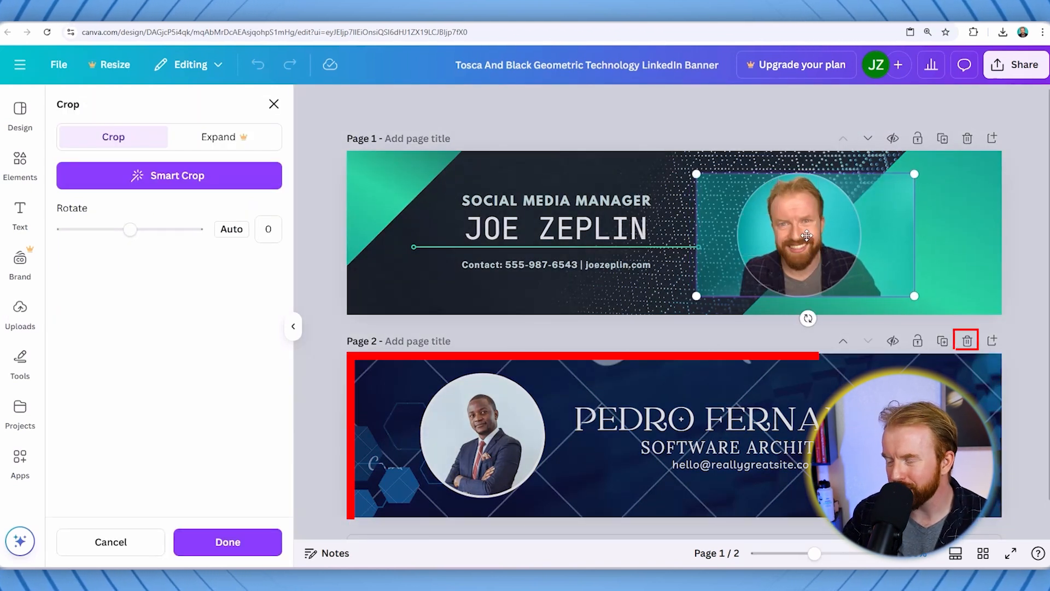
key("Escape")
left_click(967, 340)
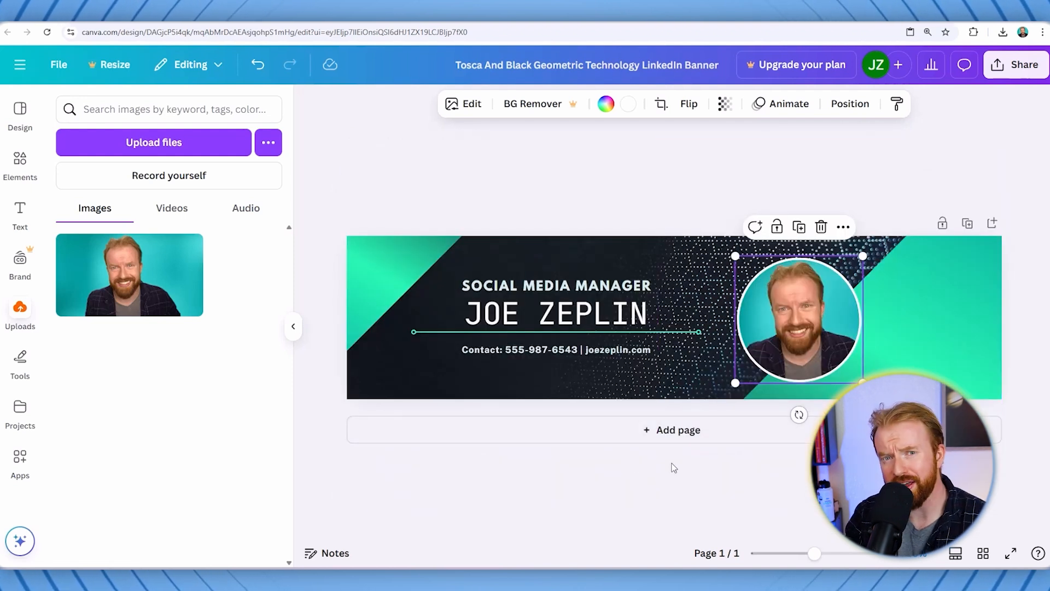
left_click(599, 487)
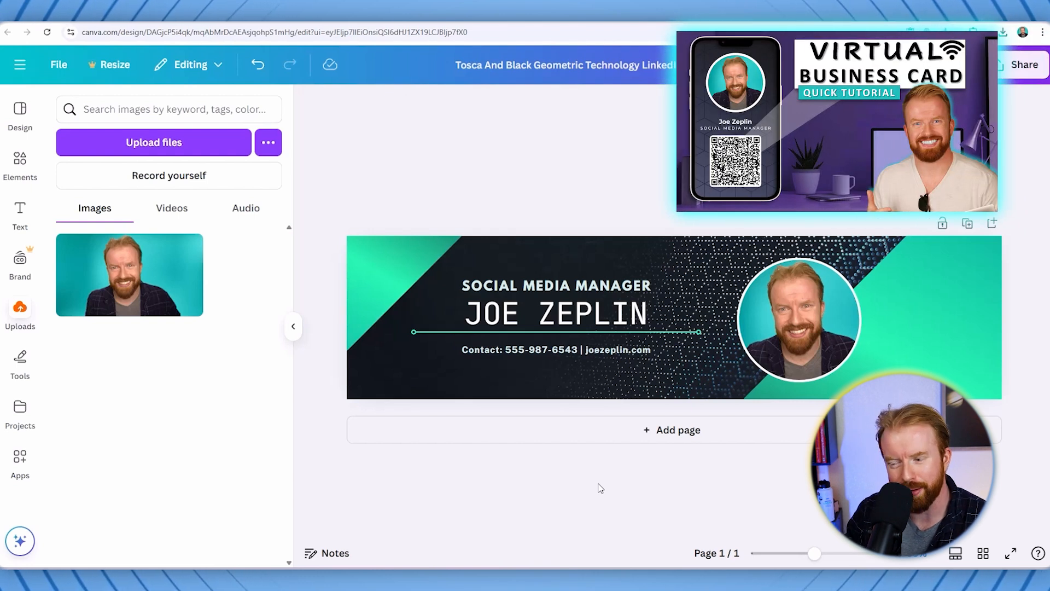
Recolour the left triangle's dark tone to dark purple and its green to purple
left_click(382, 264)
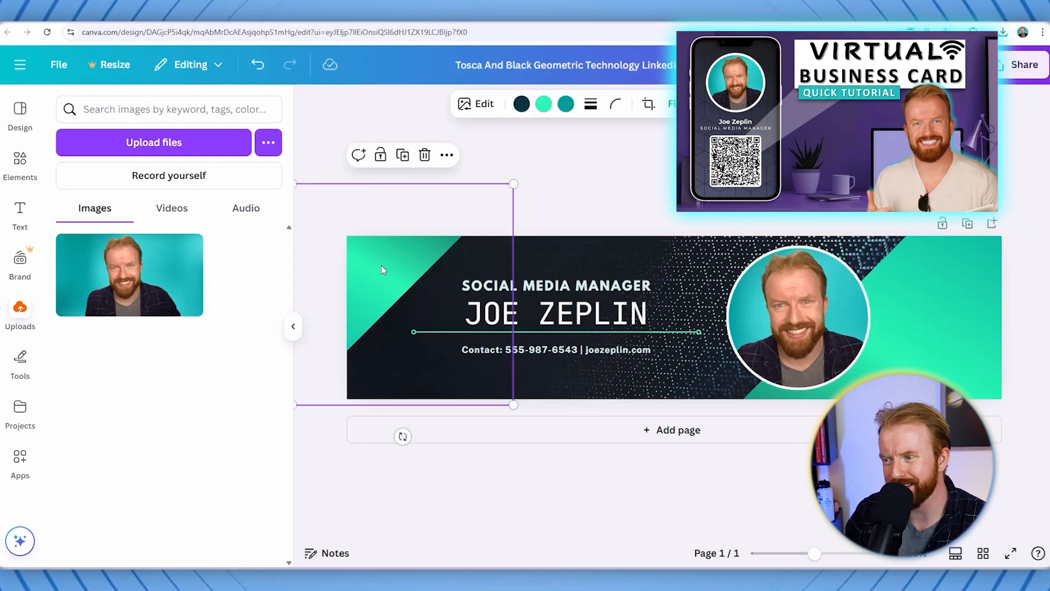
left_click(522, 103)
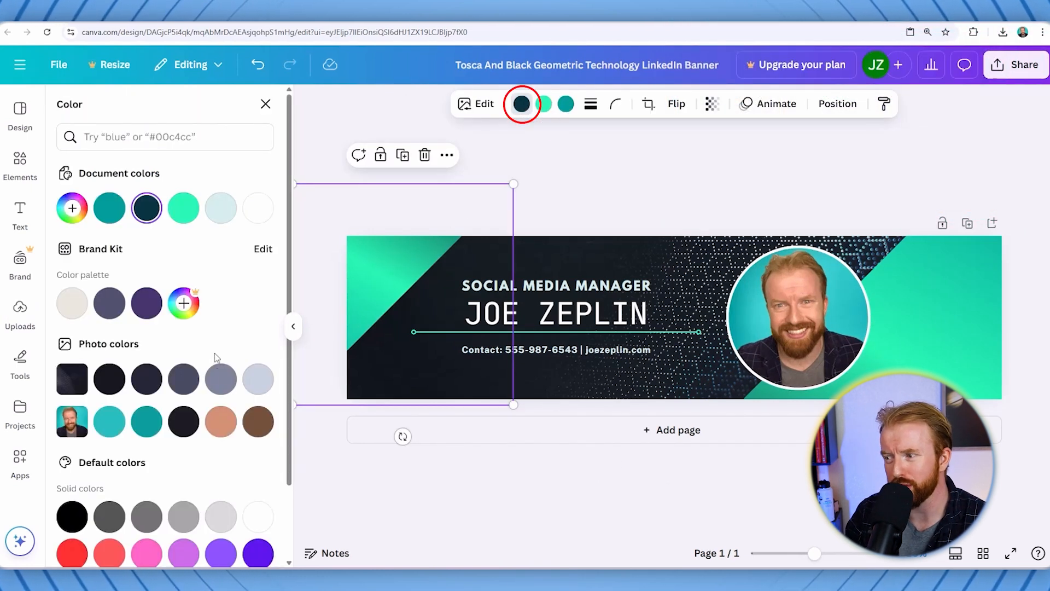
scroll(209, 369, "down", 2)
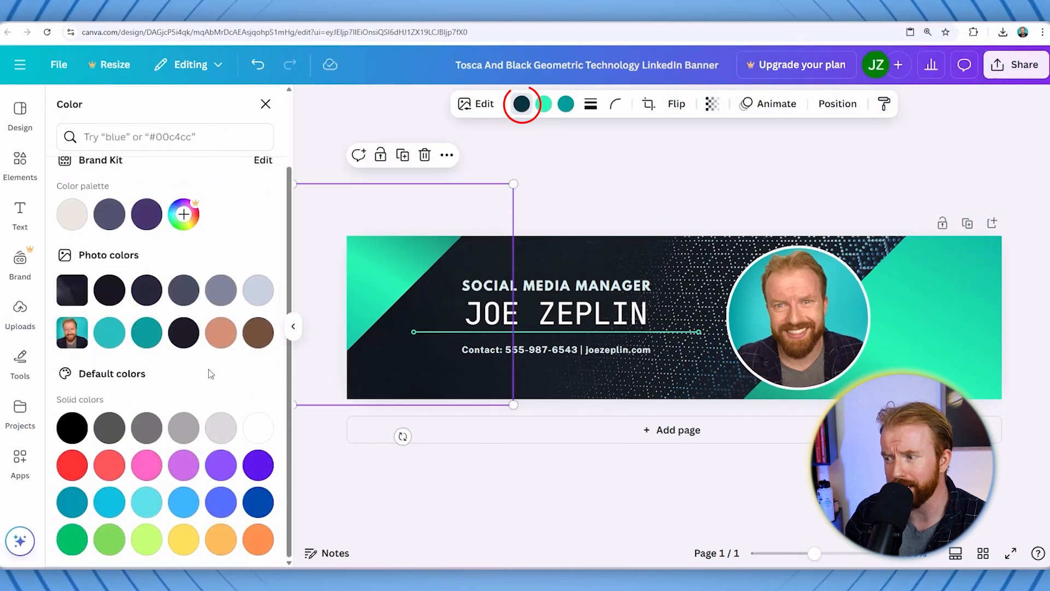
left_click(148, 216)
left_click(544, 104)
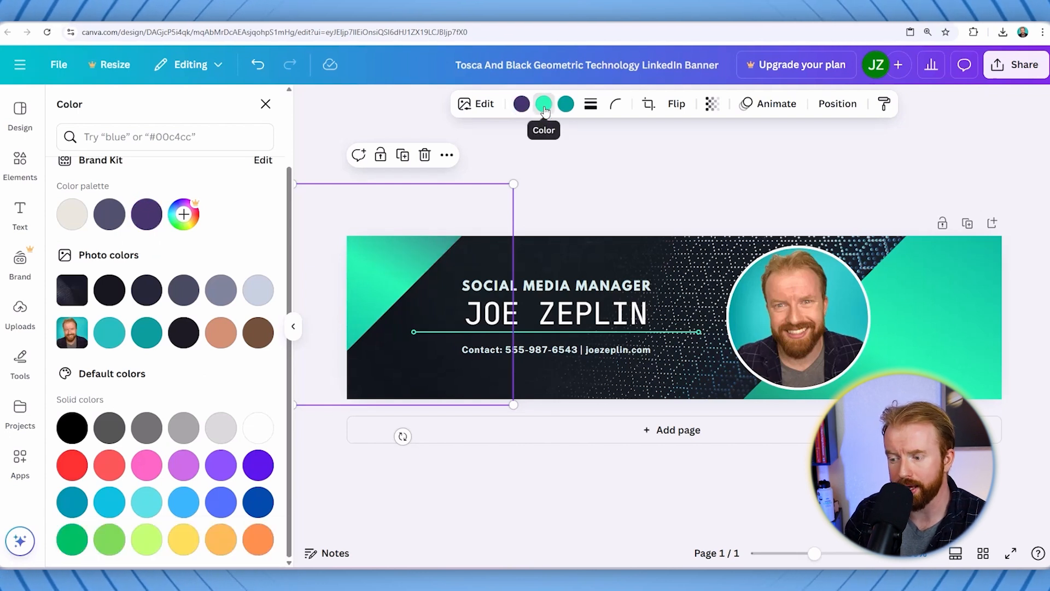
left_click(221, 465)
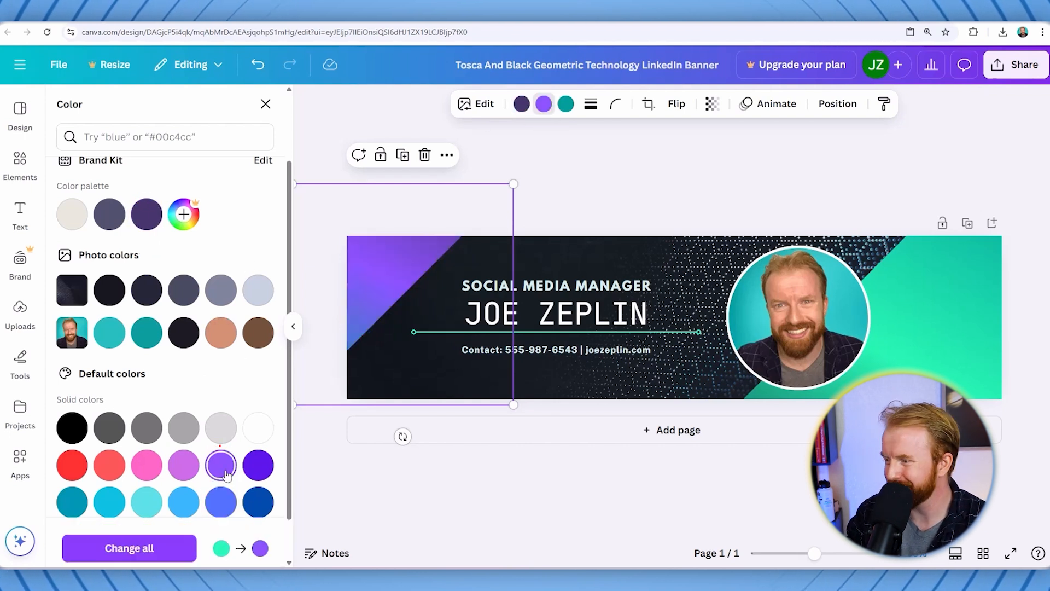
Recolour the right shape's dark tone to dark purple and its green to purple
left_click(916, 331)
left_click(522, 104)
left_click(221, 214)
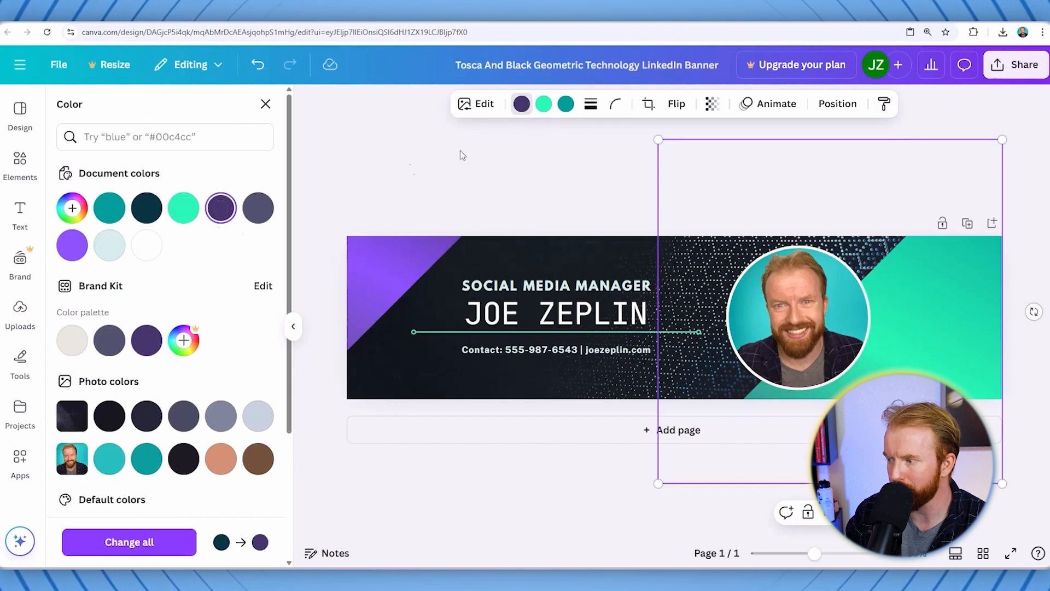
left_click(544, 104)
left_click(77, 247)
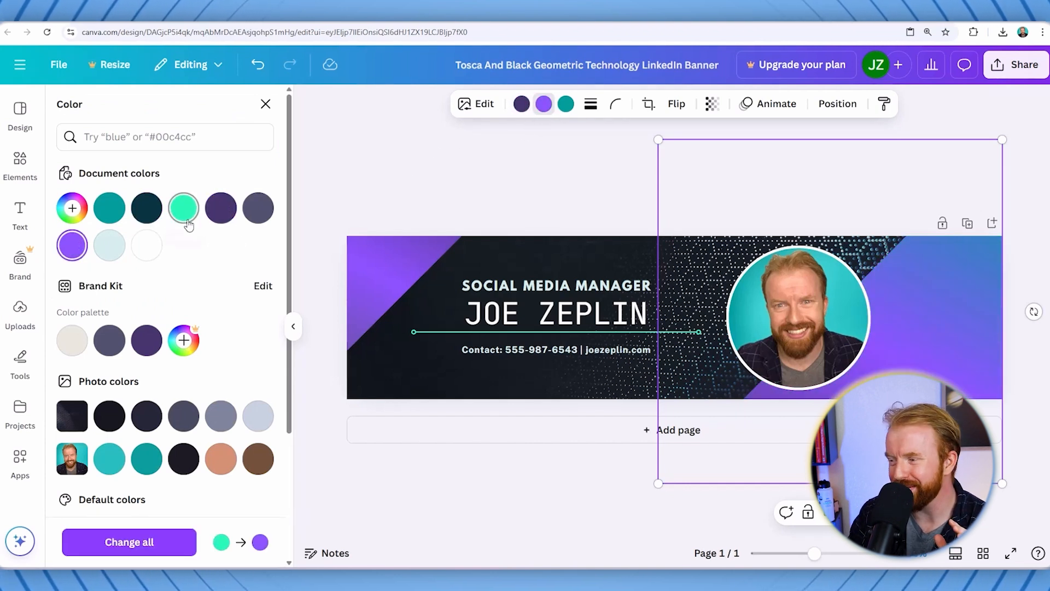
left_click(520, 186)
Make the divider line under the name purple
left_click(614, 332)
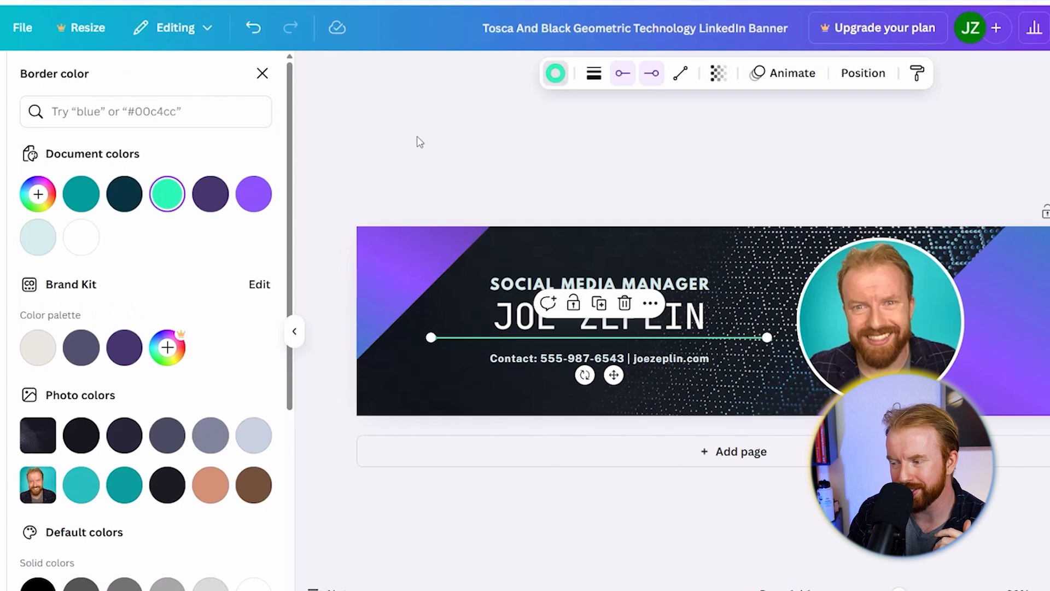
left_click(253, 194)
left_click(505, 179)
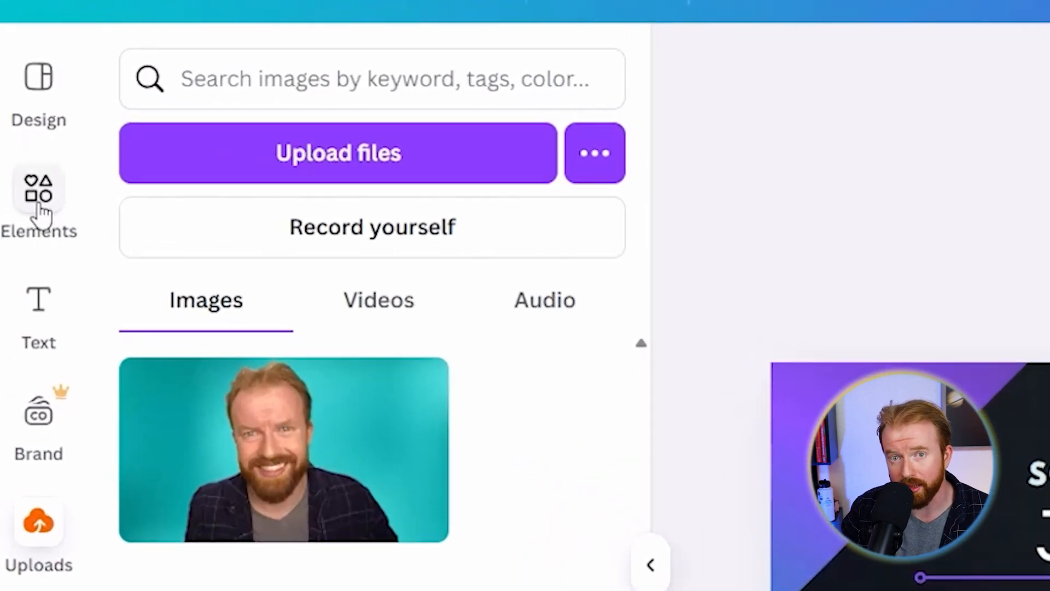
Add a YouTube logo graphic under the contact line, slightly shrunk and nudged into place
left_click(39, 207)
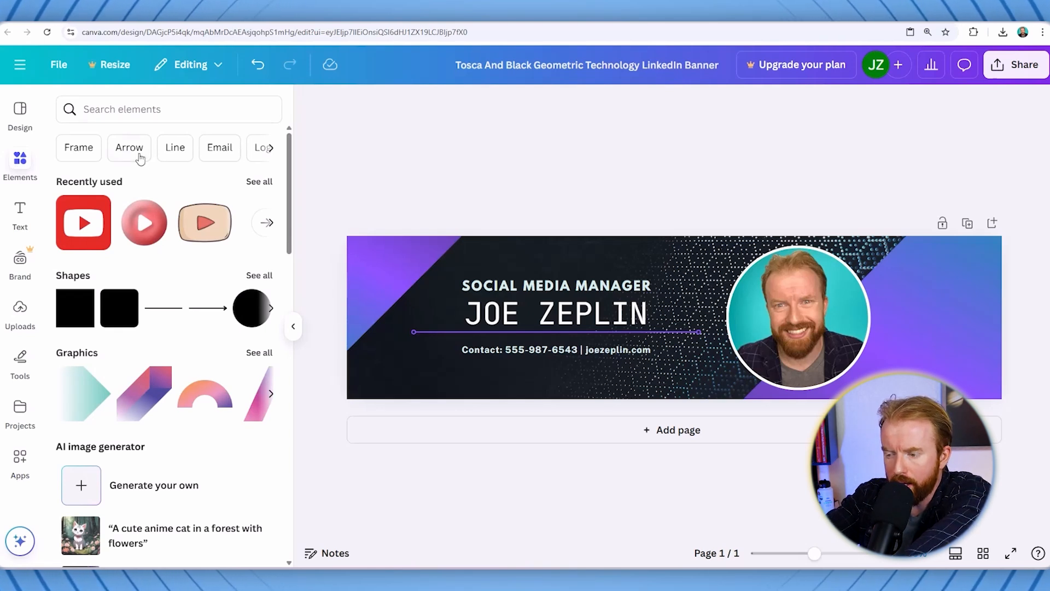
type("youtube logo")
key("Return")
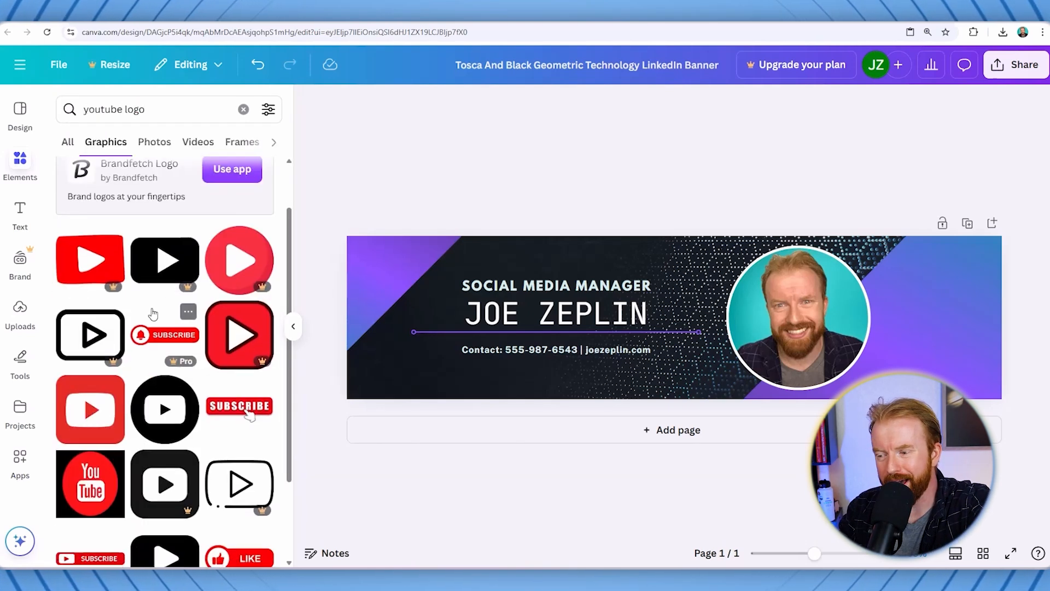
scroll(153, 313, "down", 1)
left_click_drag(98, 370, 500, 371)
left_click_drag(527, 333, 500, 368)
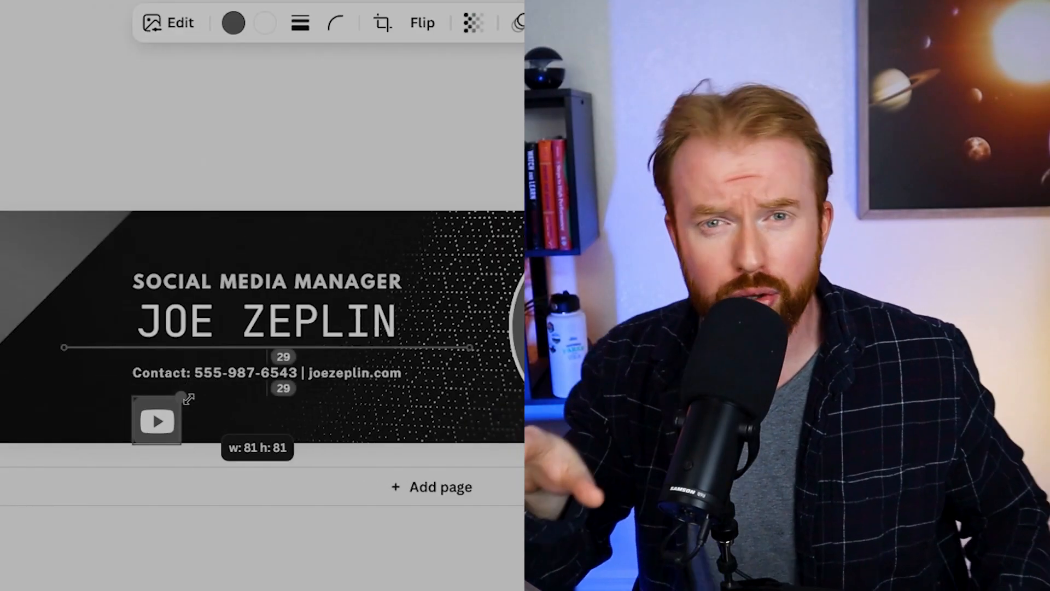
left_click_drag(188, 398, 155, 413)
key("Up")
key("Up")
key("Up")
key("Up")
key("Up")
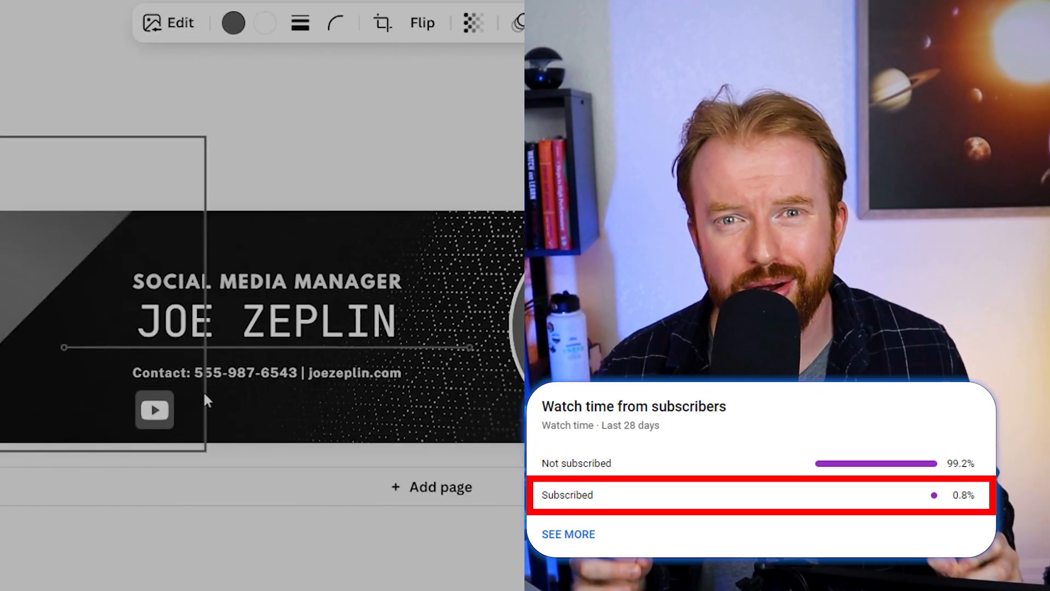
key("Up")
key("Up")
key("Up")
key("Up")
key("Left")
key("Left")
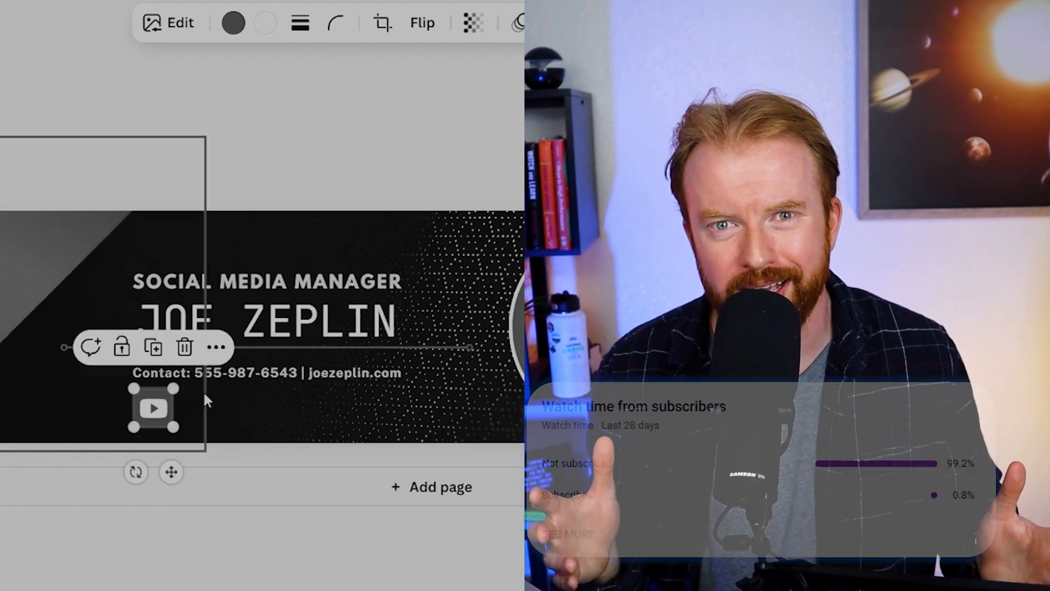
left_click(328, 372)
left_click_drag(317, 380, 361, 407)
double_click(345, 404)
type("@")
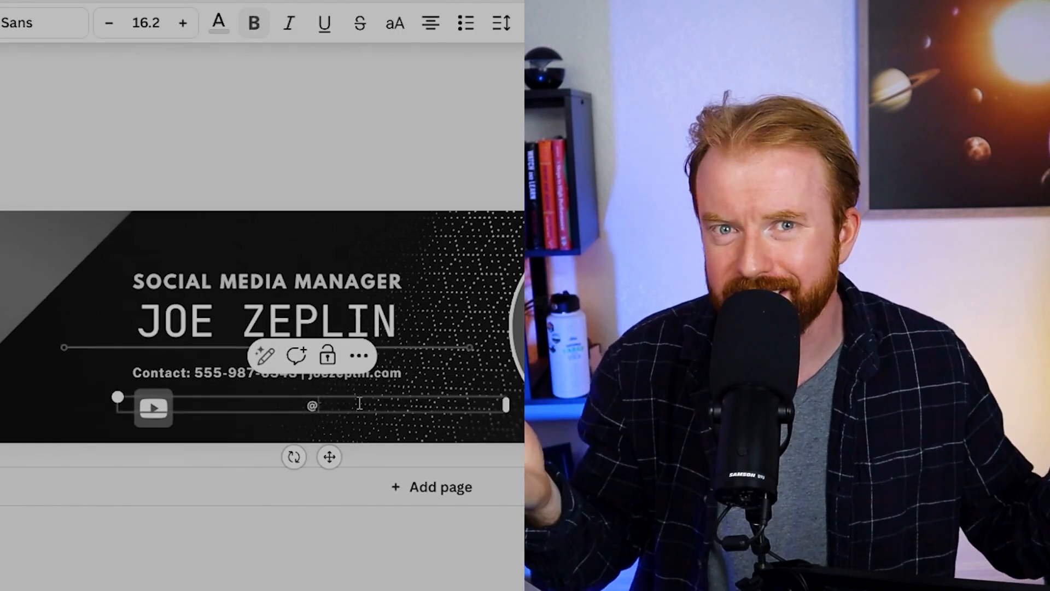
type("JoeZeplin")
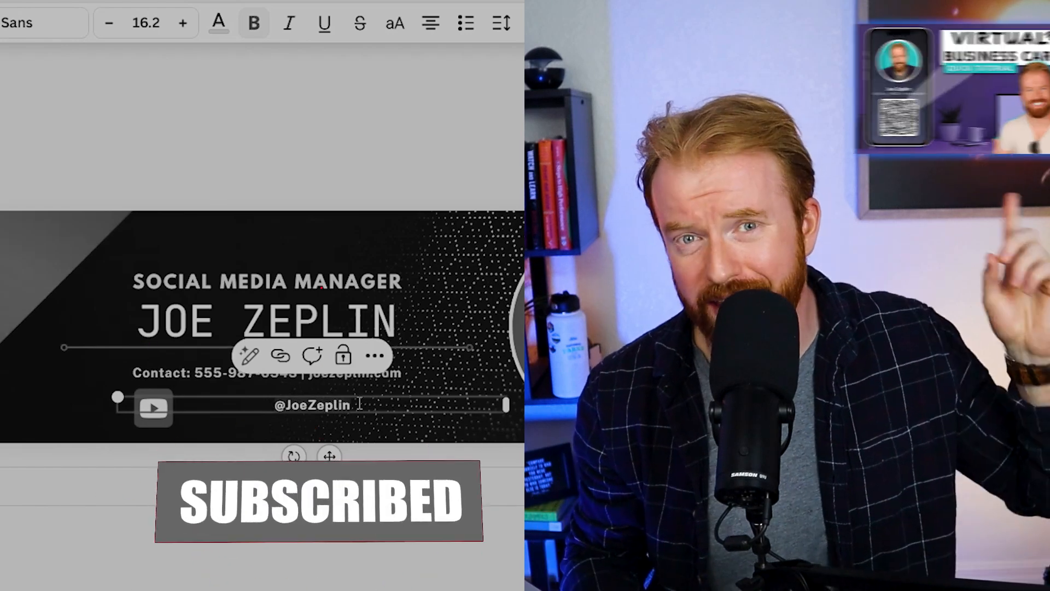
left_click(185, 26)
left_click(185, 26)
left_click(185, 26)
left_click(184, 27)
left_click(185, 26)
left_click(185, 26)
left_click(185, 26)
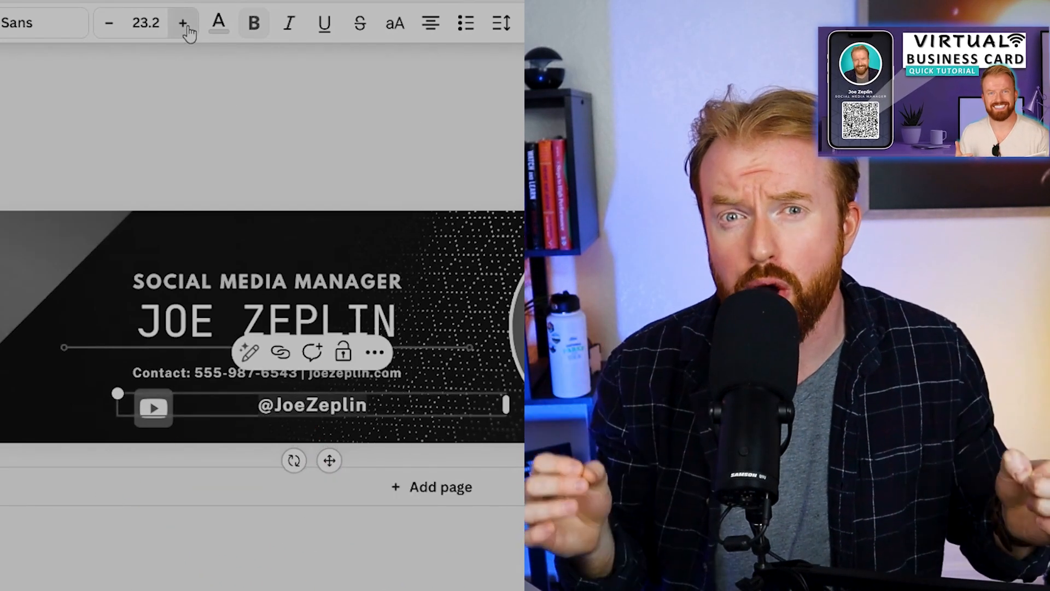
left_click(187, 31)
left_click(245, 526)
left_click_drag(157, 418, 284, 414)
left_click(217, 420)
left_click(199, 417)
left_click(278, 405)
left_click(219, 405)
left_click(270, 408)
left_click(220, 404)
left_click(272, 408)
left_click(222, 403)
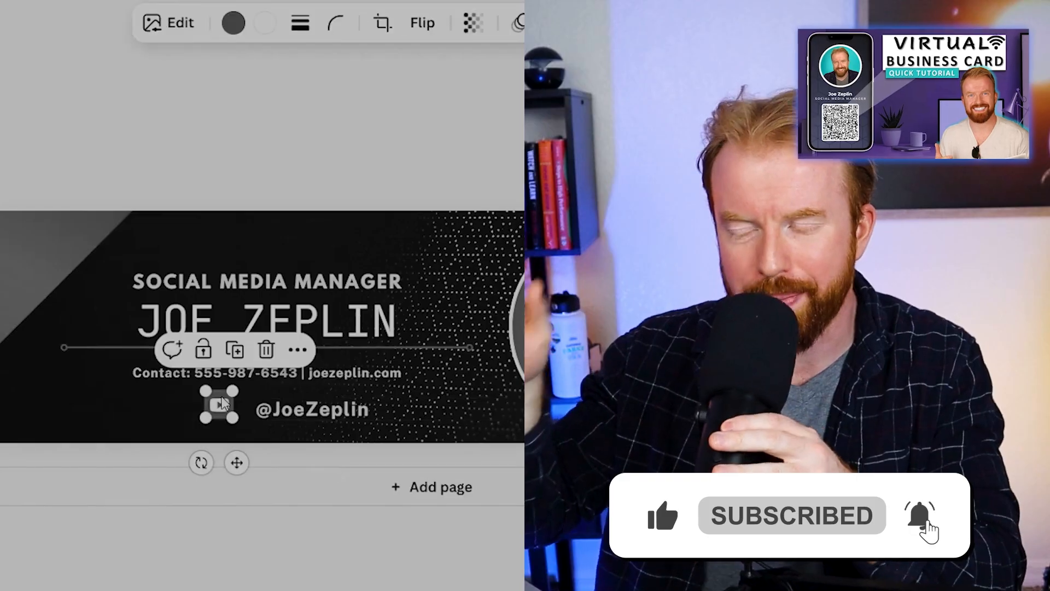
left_click_drag(222, 398, 209, 402)
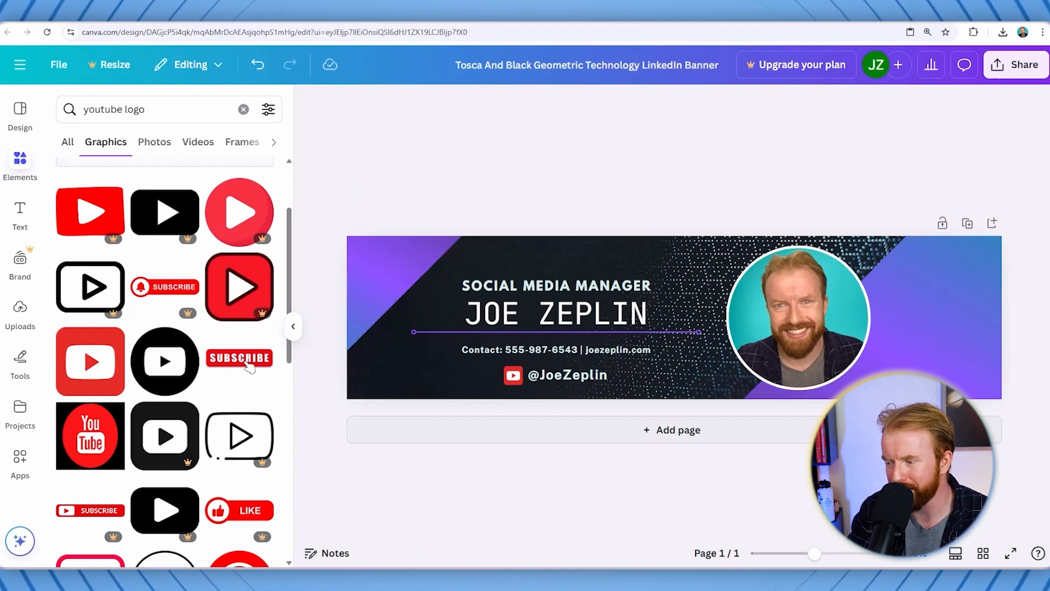
Add a second page and apply the Phyllis Schwaiger LinkedIn banner template to it
left_click(441, 435)
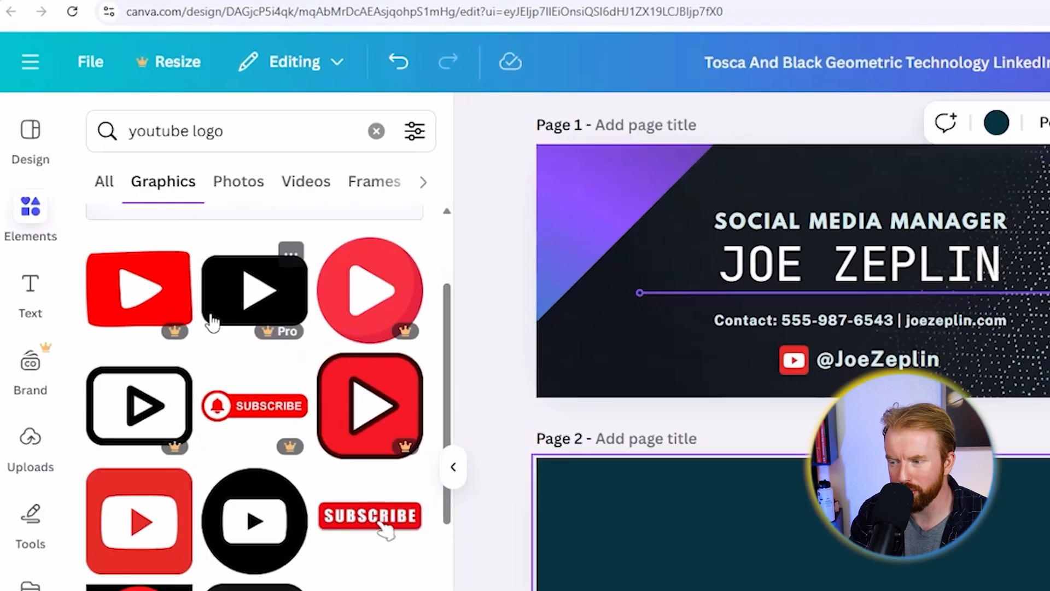
left_click(20, 112)
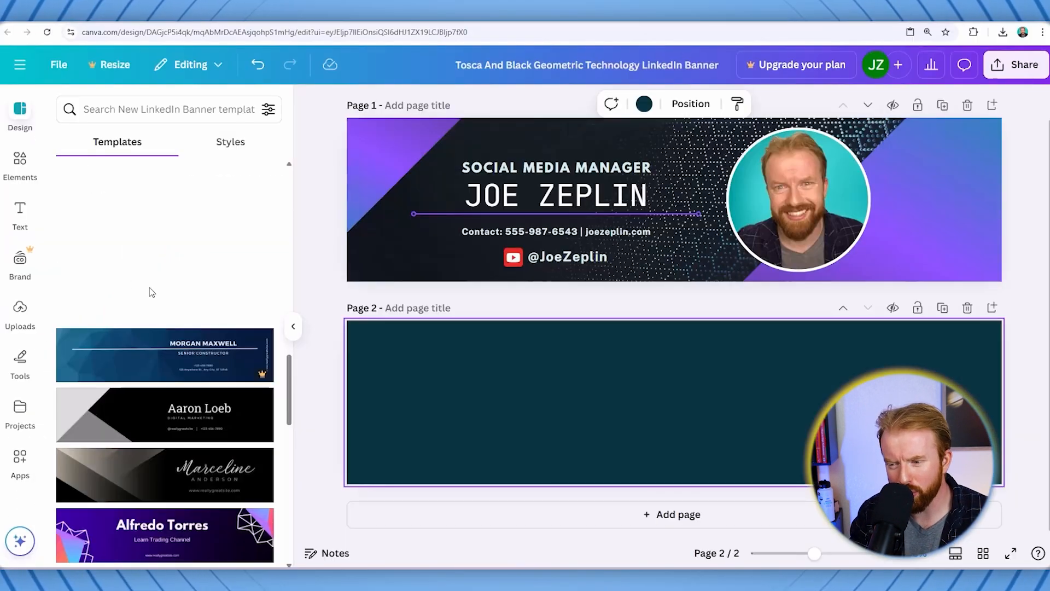
scroll(150, 293, "down", 8)
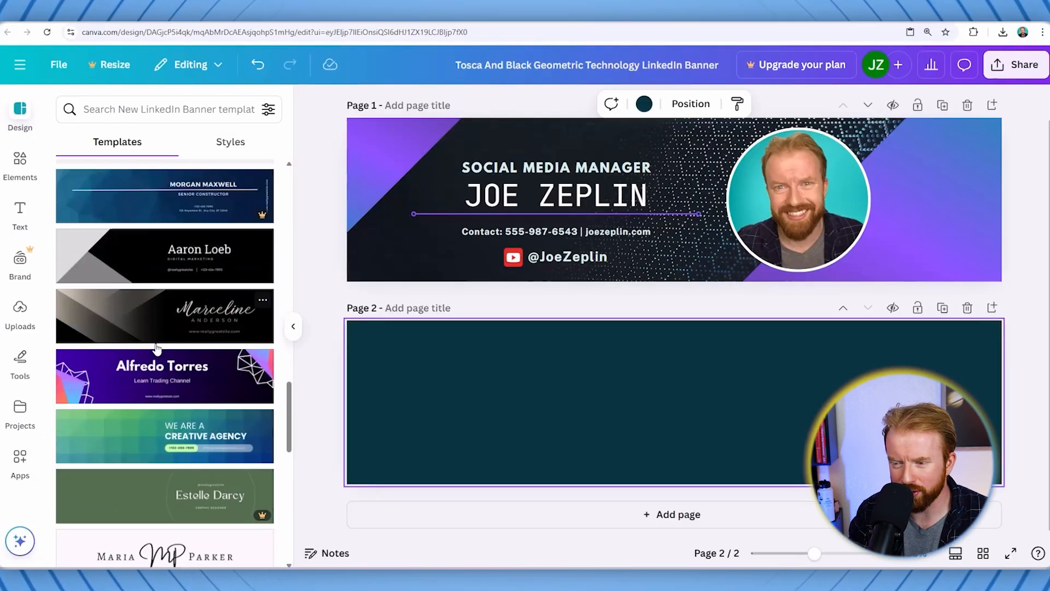
scroll(157, 348, "down", 15)
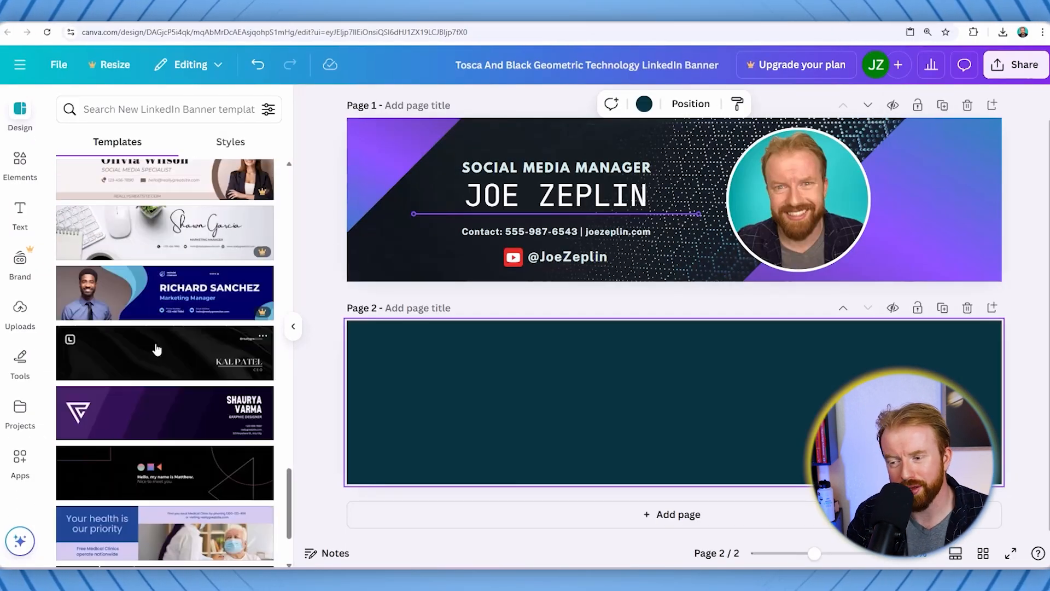
scroll(110, 315, "down", 10)
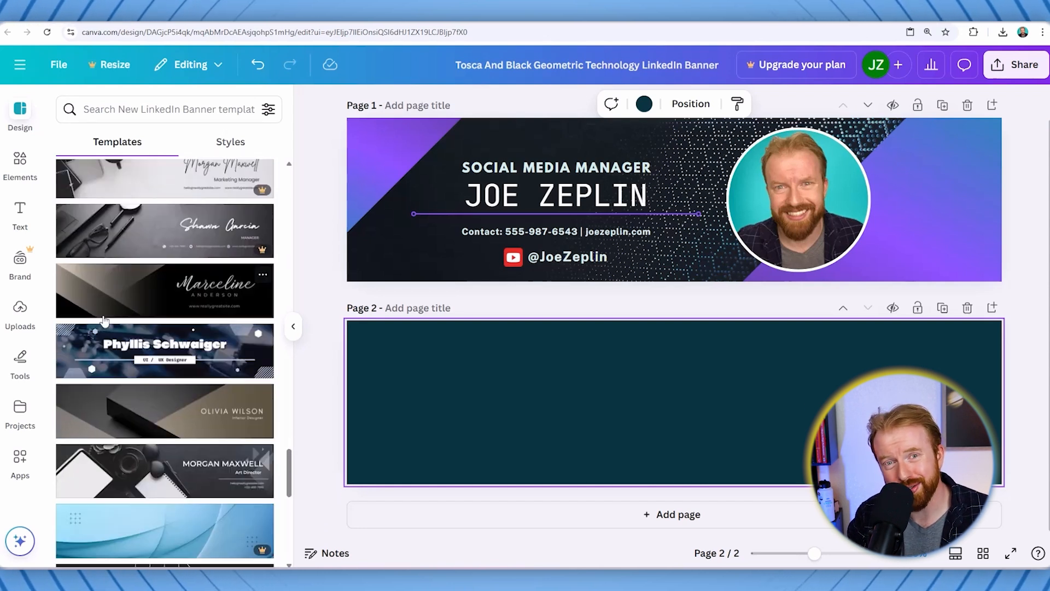
left_click(119, 311)
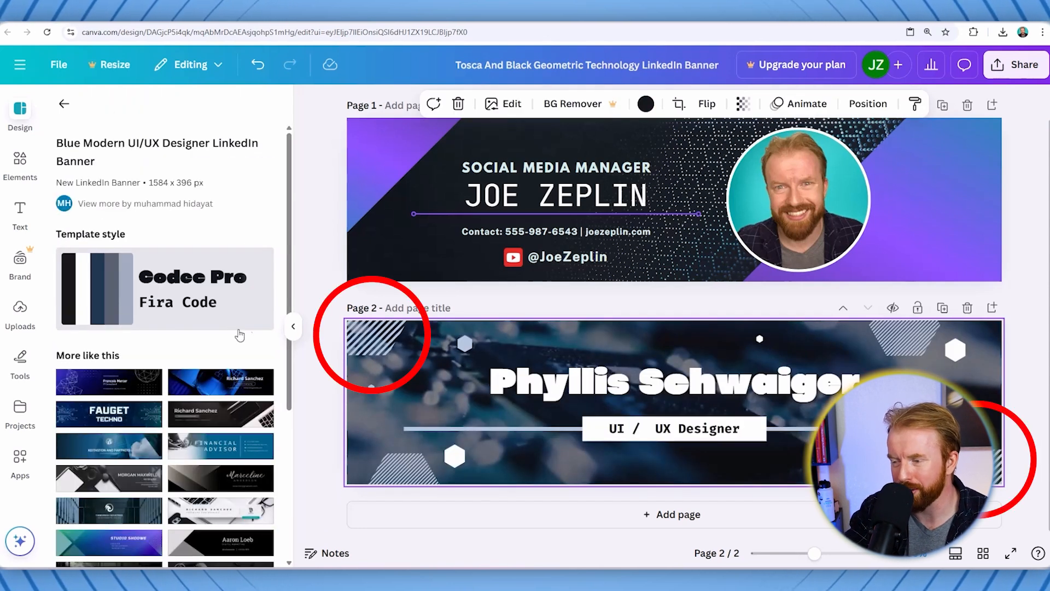
Copy the template's striped corner shapes and paste them onto the banner
left_click(373, 335)
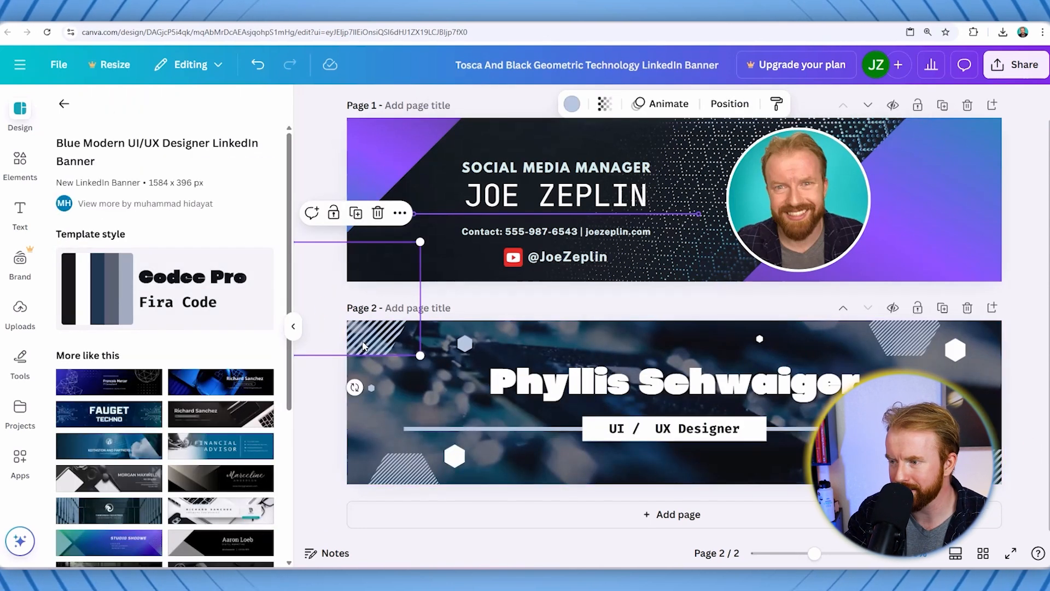
key("ctrl+c")
left_click(372, 151)
key("ctrl+v")
key("Escape")
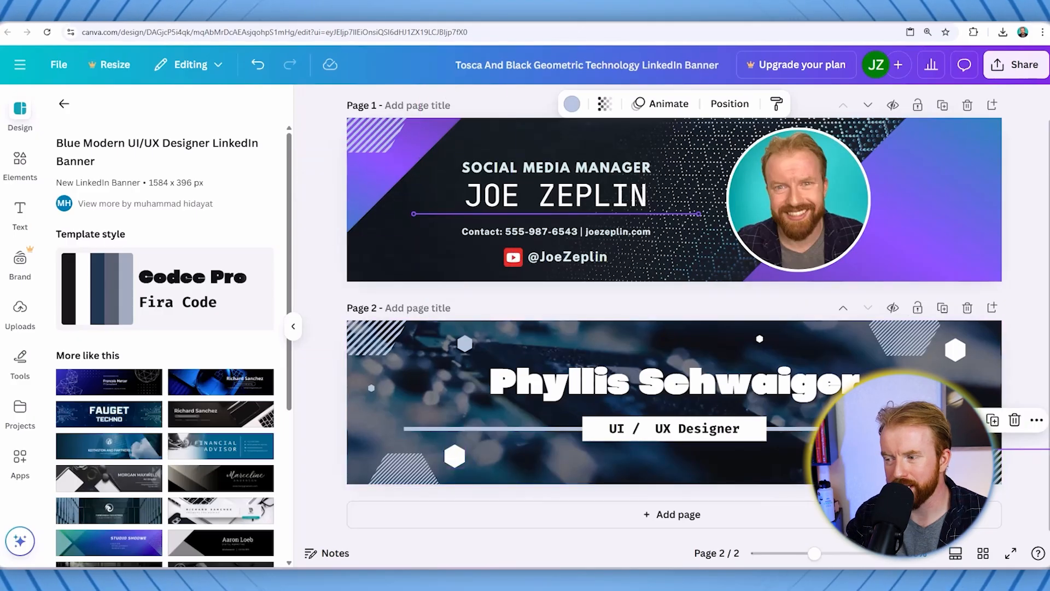
left_click(759, 338)
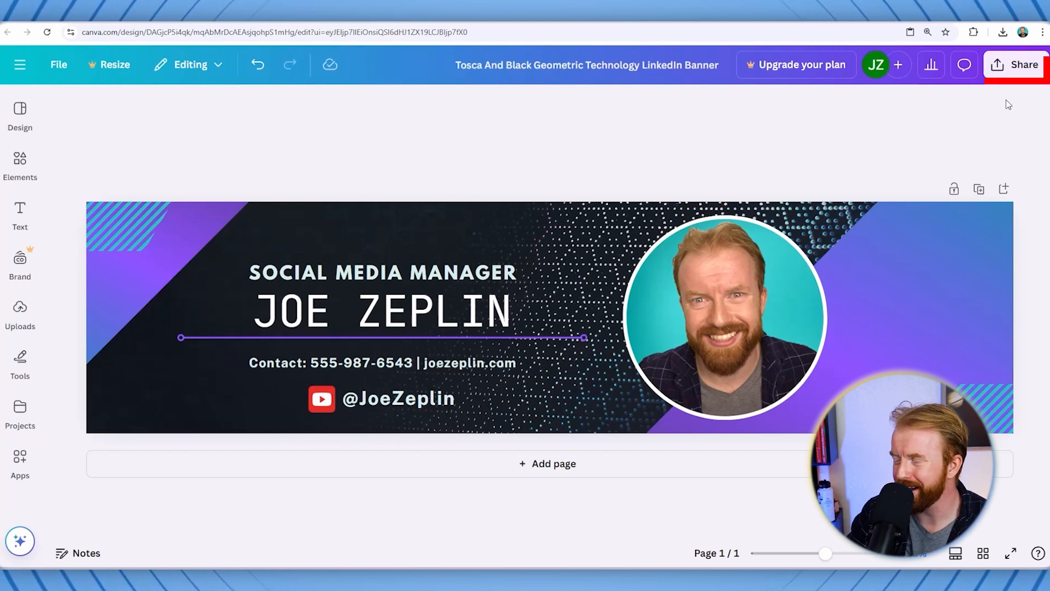
Download the banner with JPG as the file type from the Share menu
left_click(1012, 65)
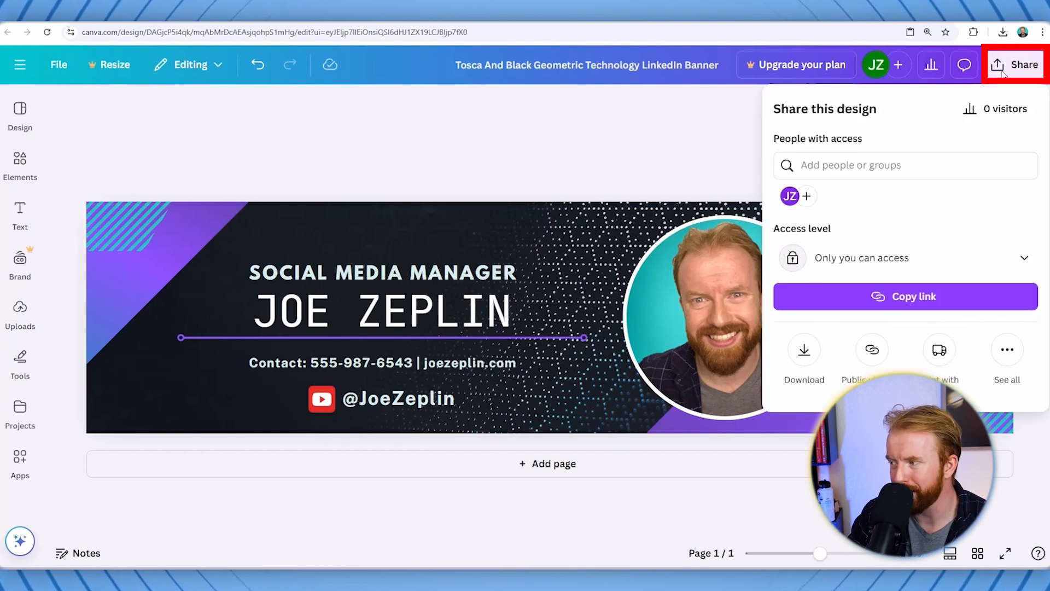
left_click(804, 353)
left_click(1020, 162)
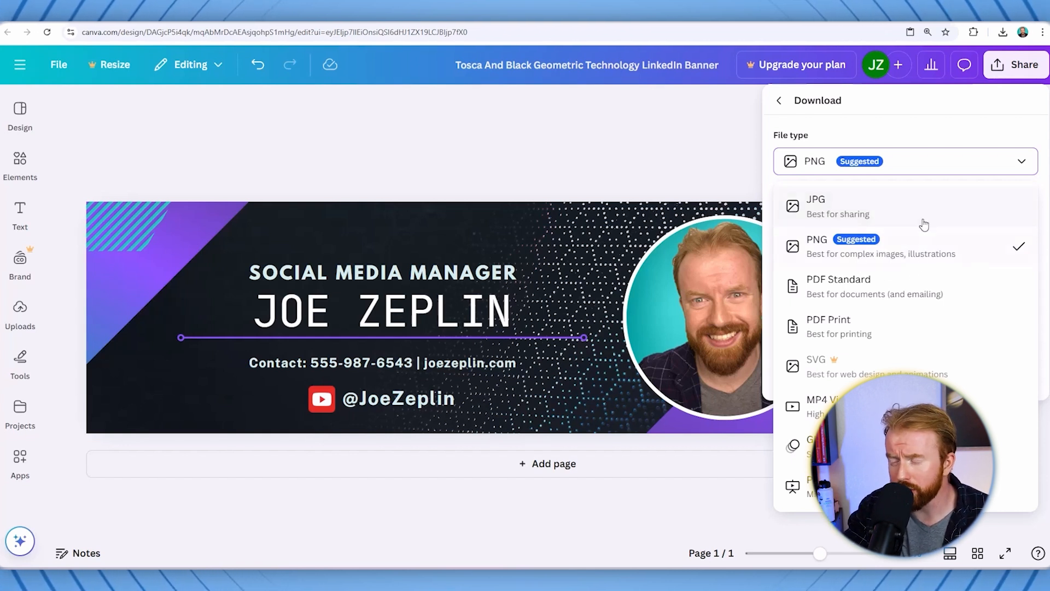
left_click(896, 212)
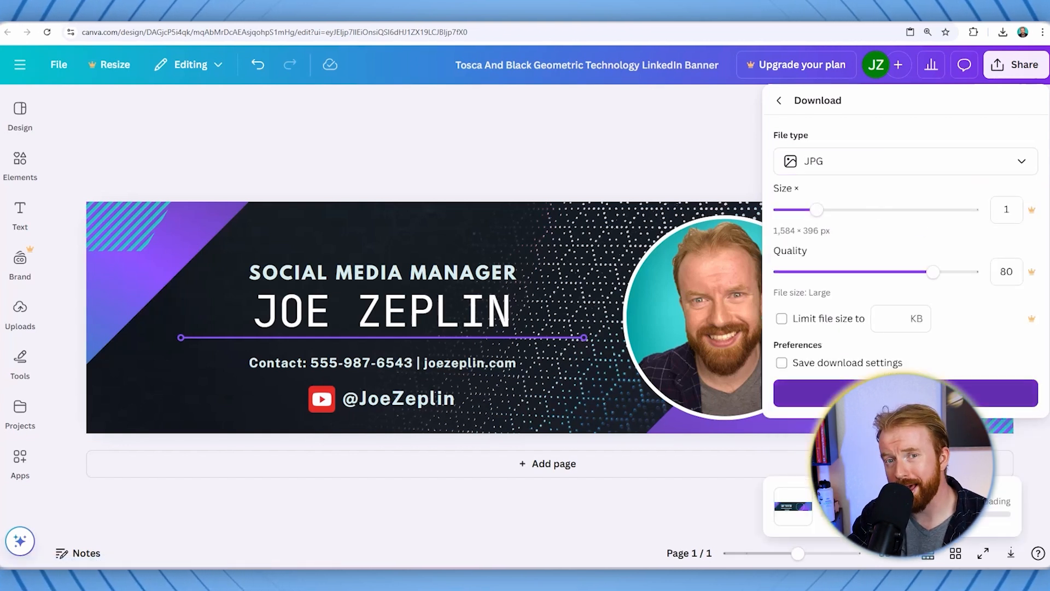
left_click(918, 392)
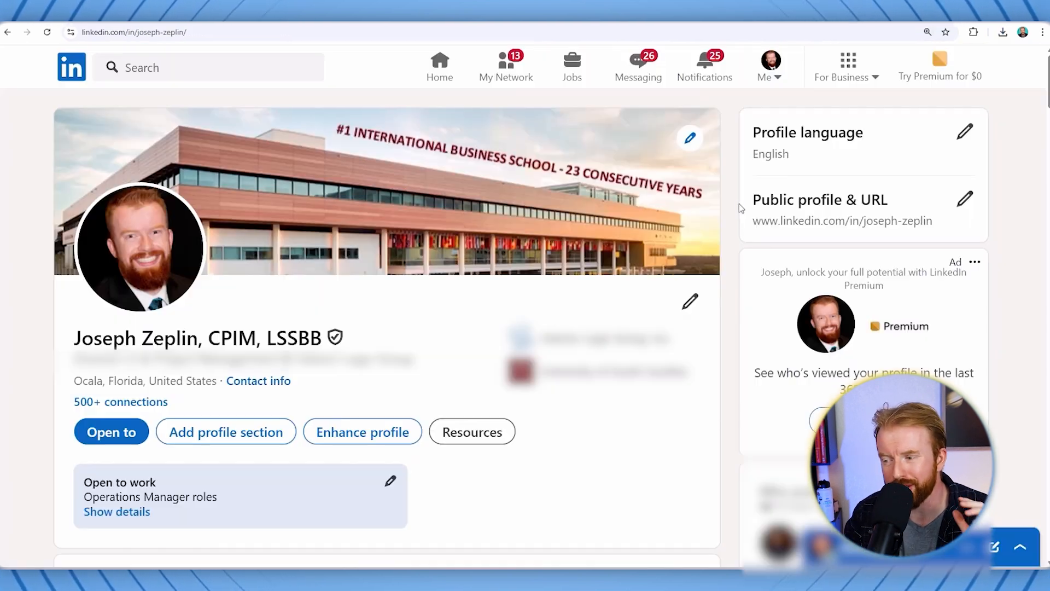
Swap the old building cover photo for the purple-and-black JOE ZEPLIN banner and apply it
left_click(691, 140)
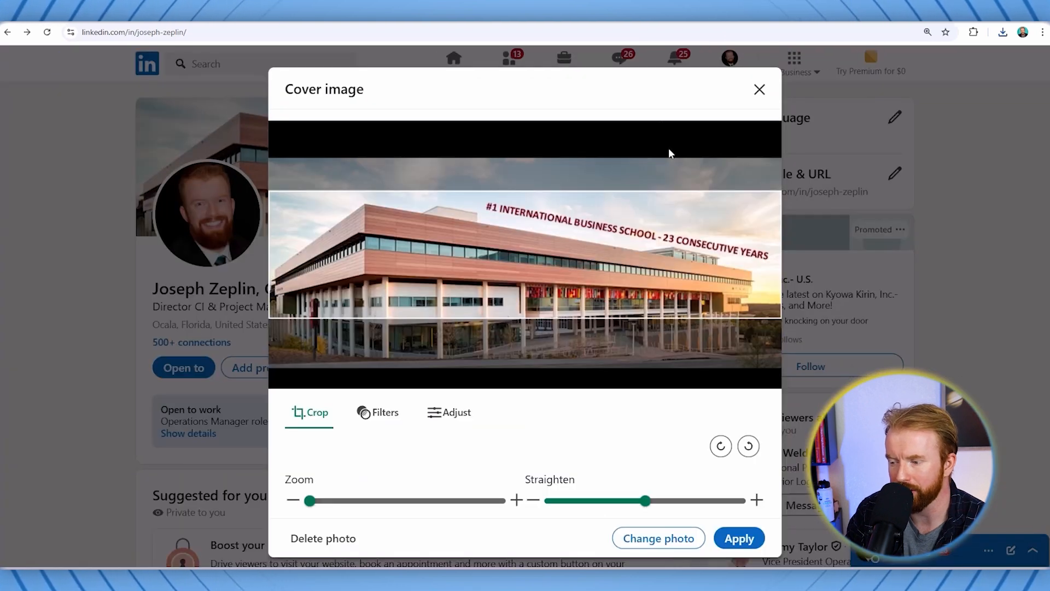
left_click(658, 538)
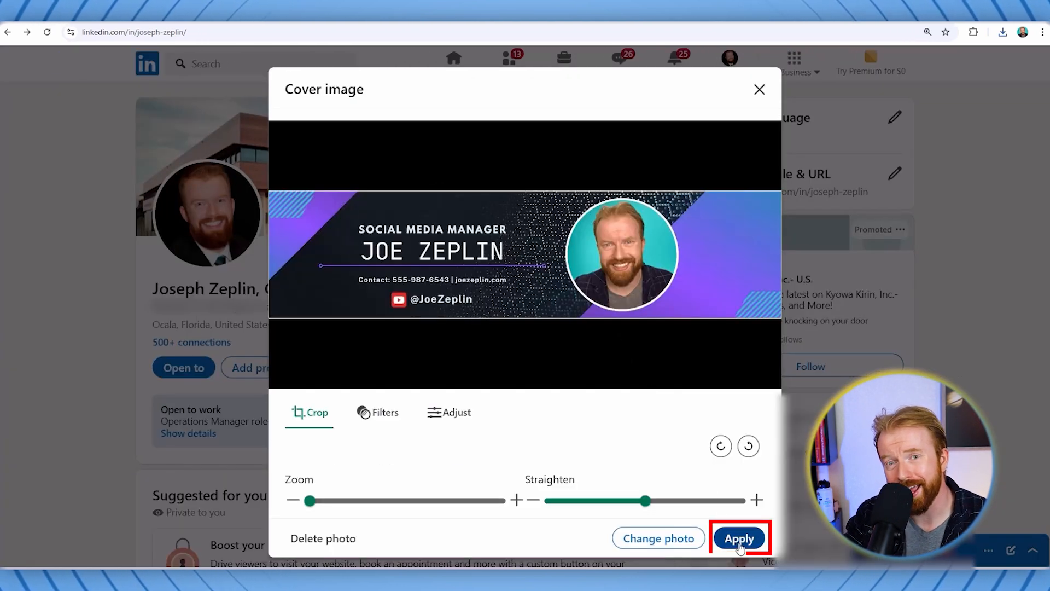
left_click(739, 538)
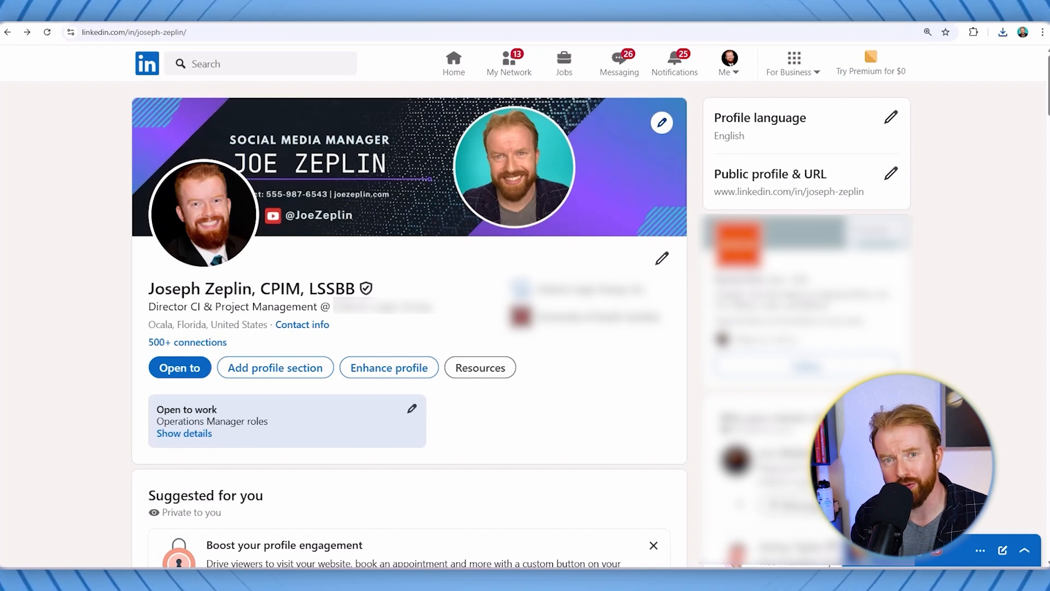